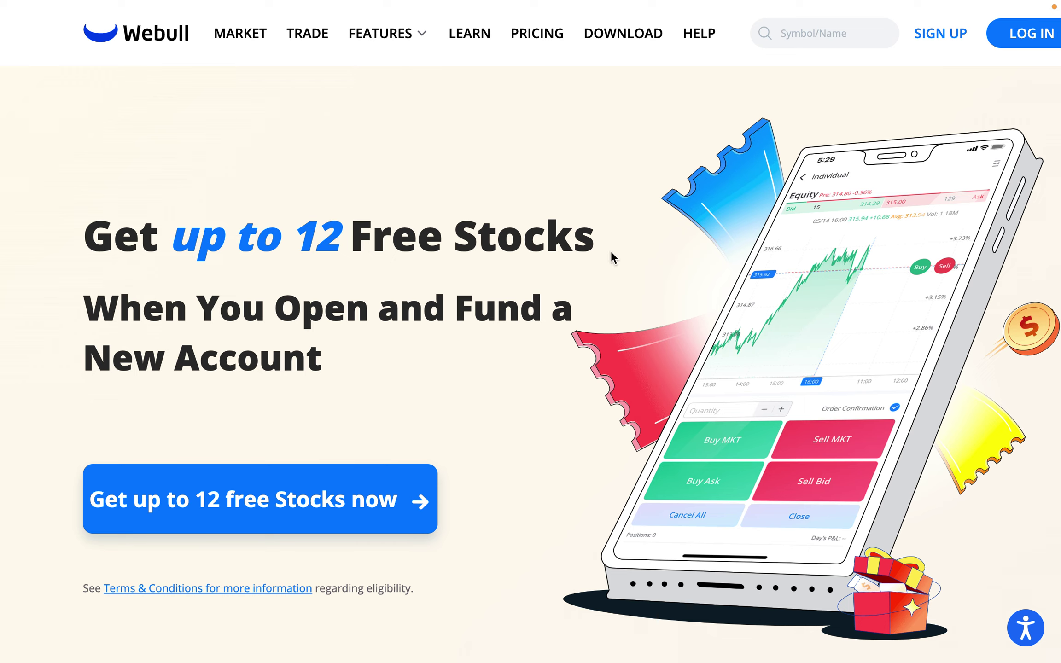
click(628, 42)
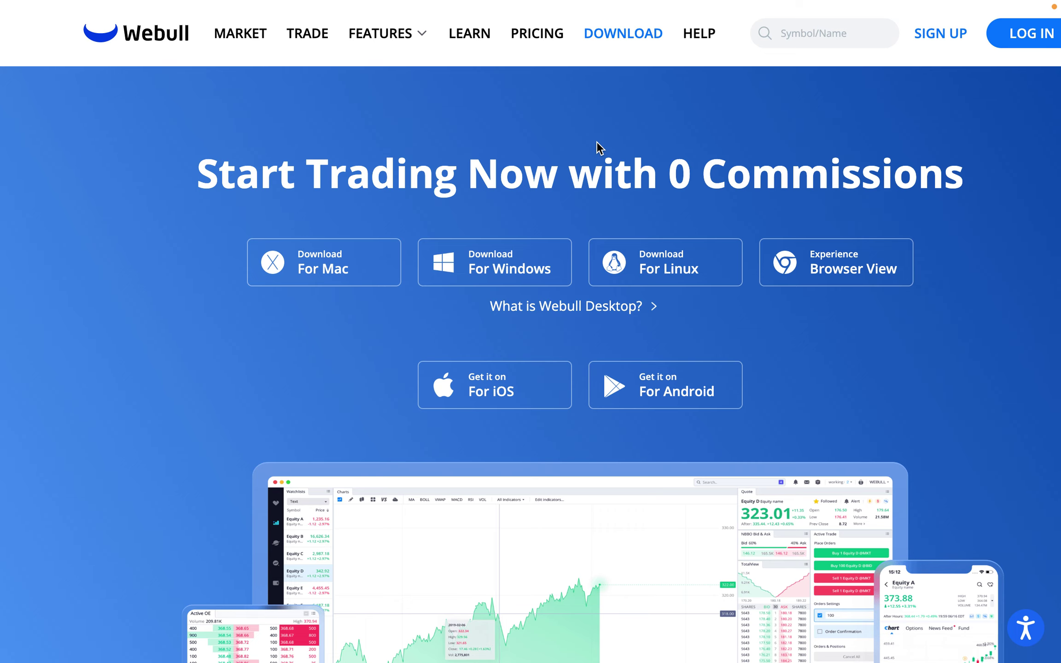
key(ctrl+Up)
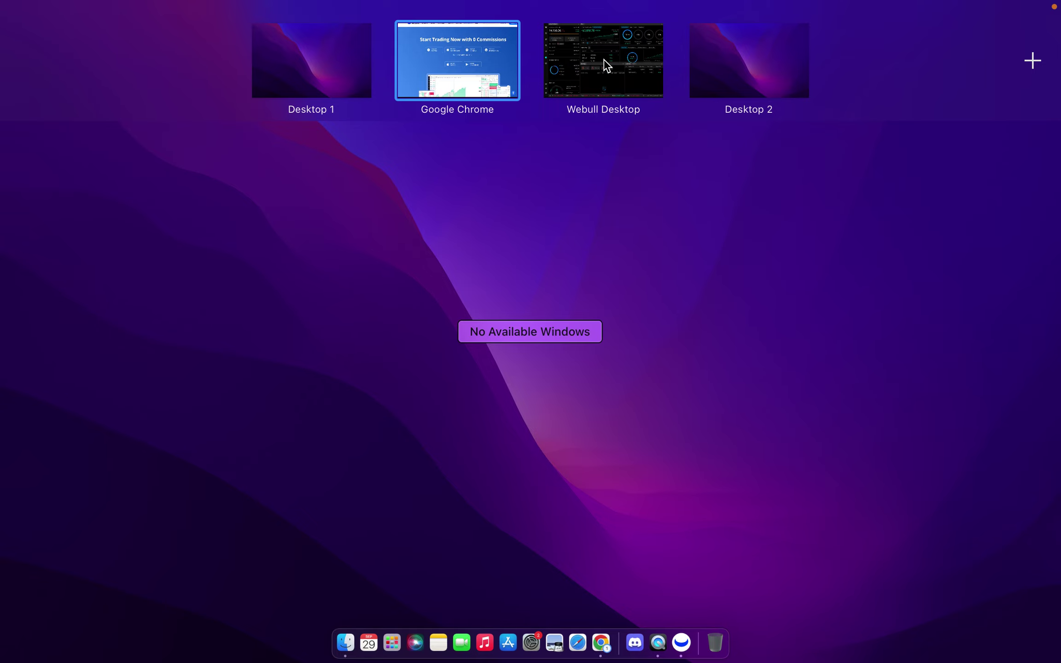
Switch to the Webull Desktop space showing the $4,166.27 account overview with AAPL and FUBO positions.
click(606, 64)
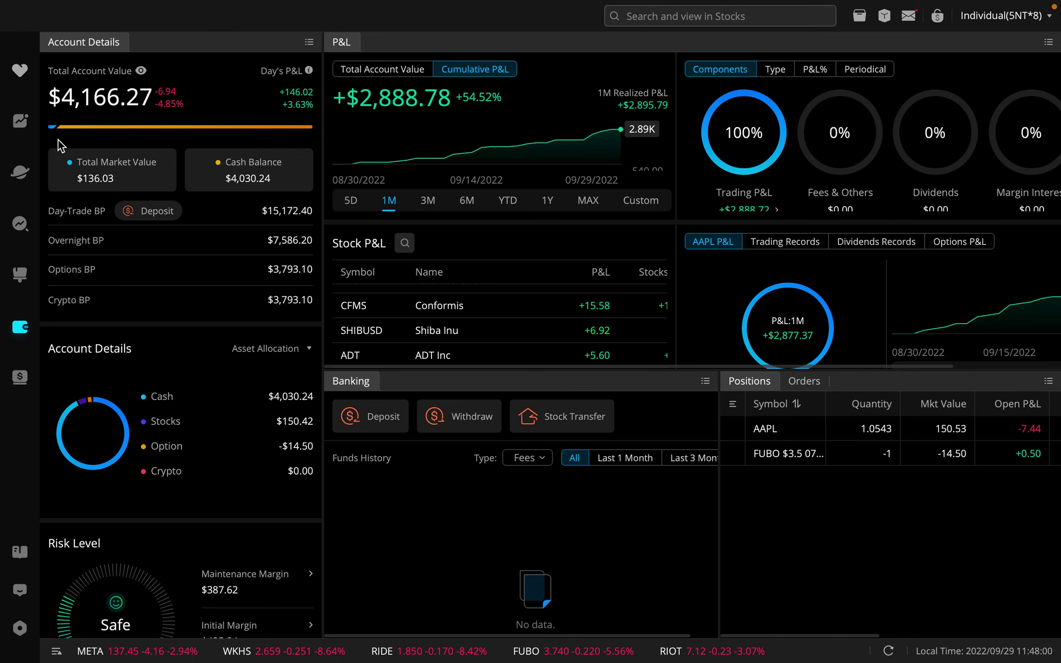
Search 'wkhs' in the trading view and load Workhorse Group (WKHS) at 2.655.
click(20, 122)
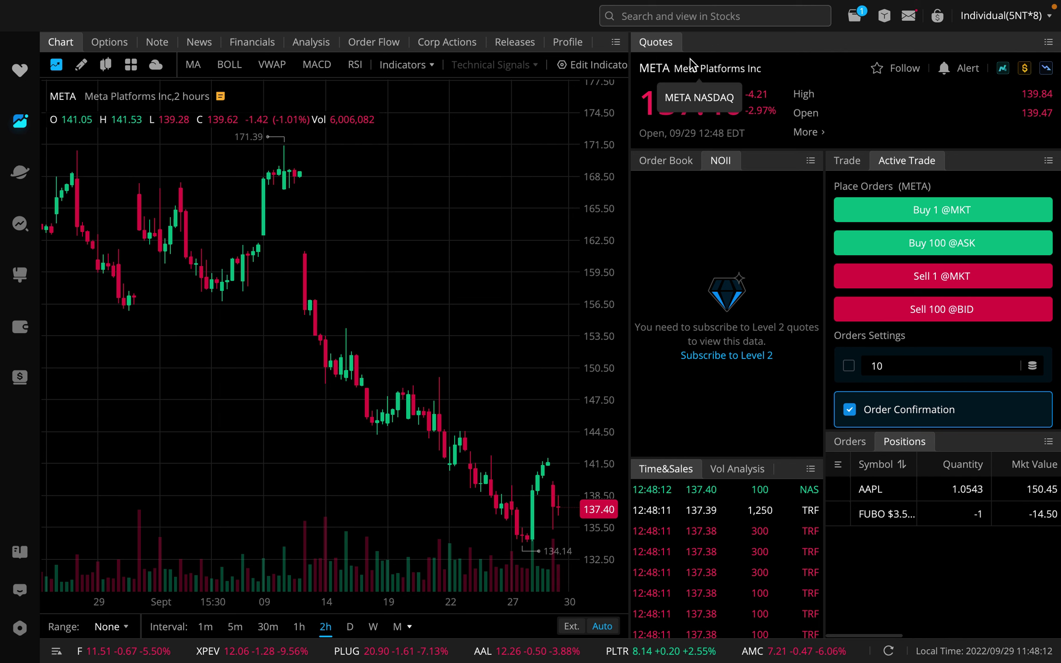
click(669, 19)
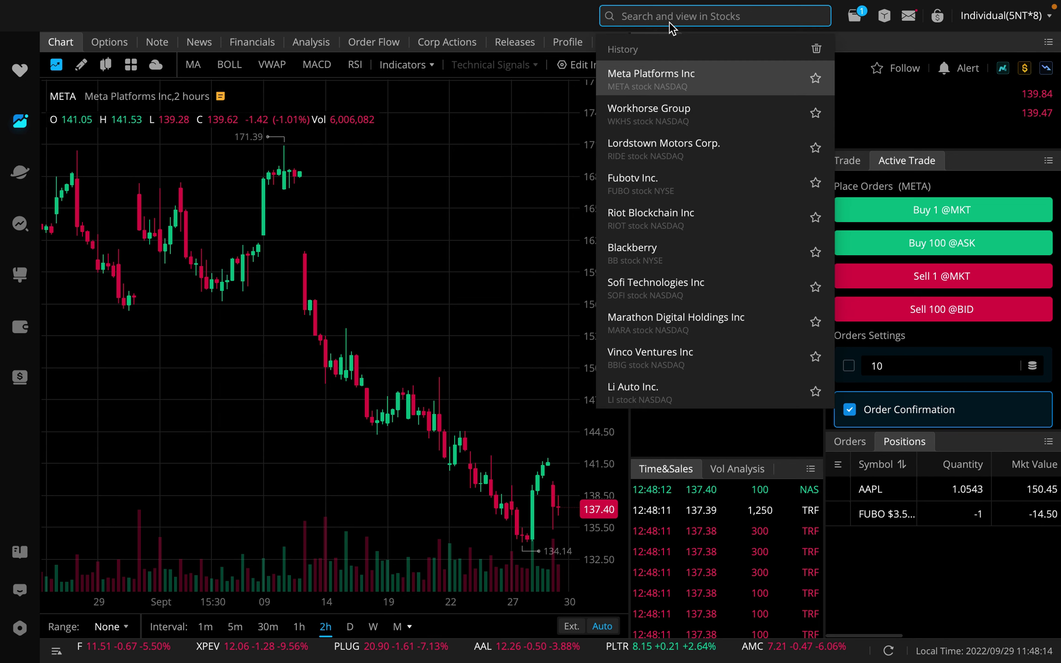
text(wkhs)
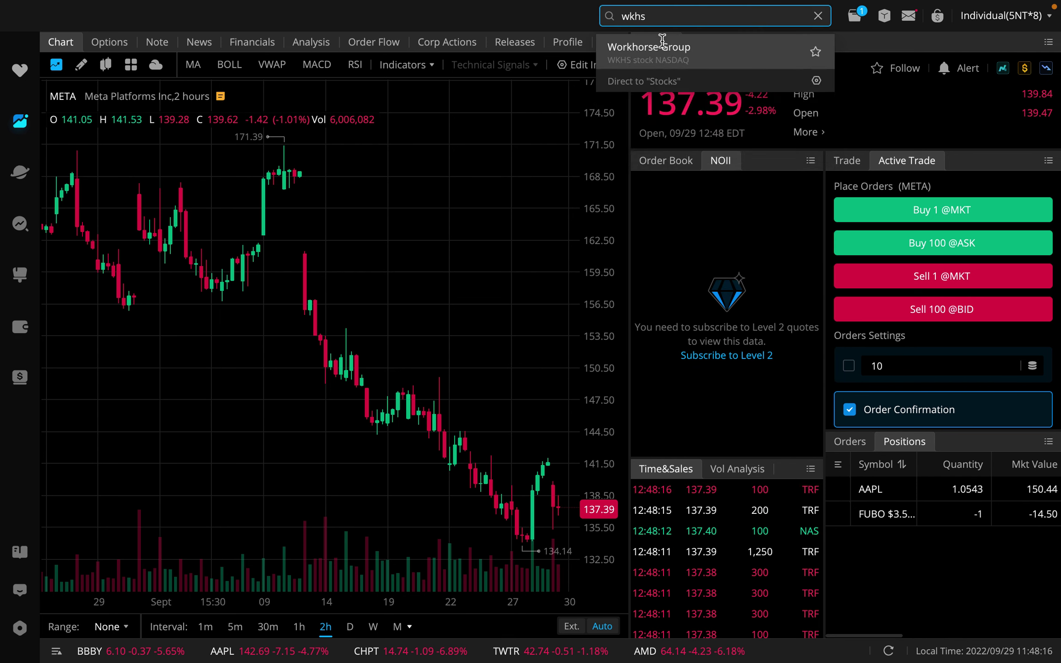
click(657, 53)
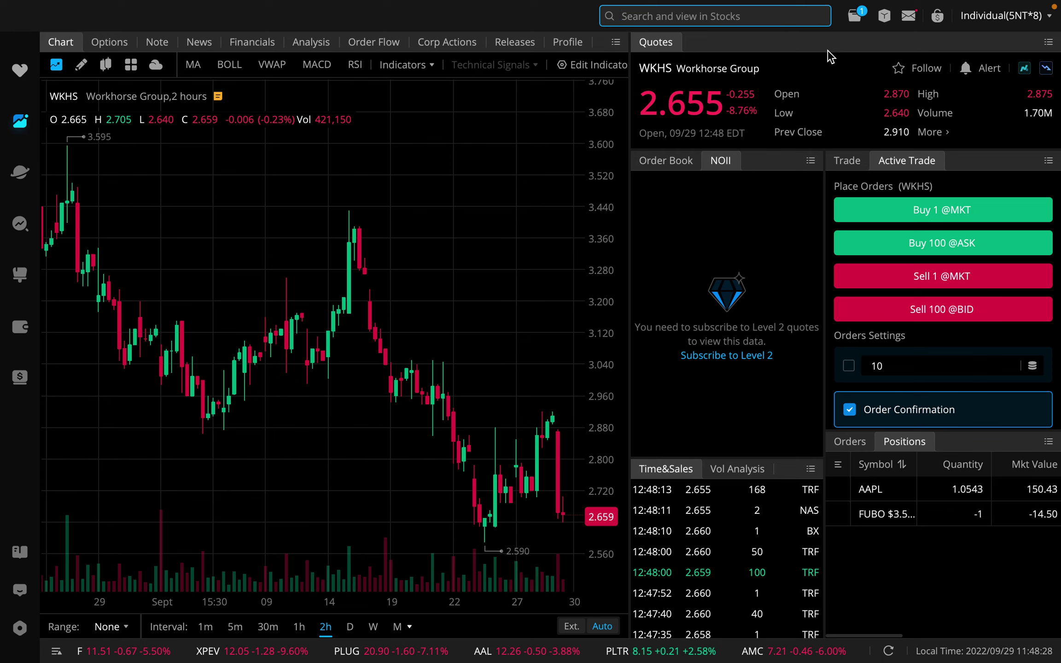
Check WKHS's Shortable borrow info, then switch to the full Trade order ticket.
mouse_move(1046, 71)
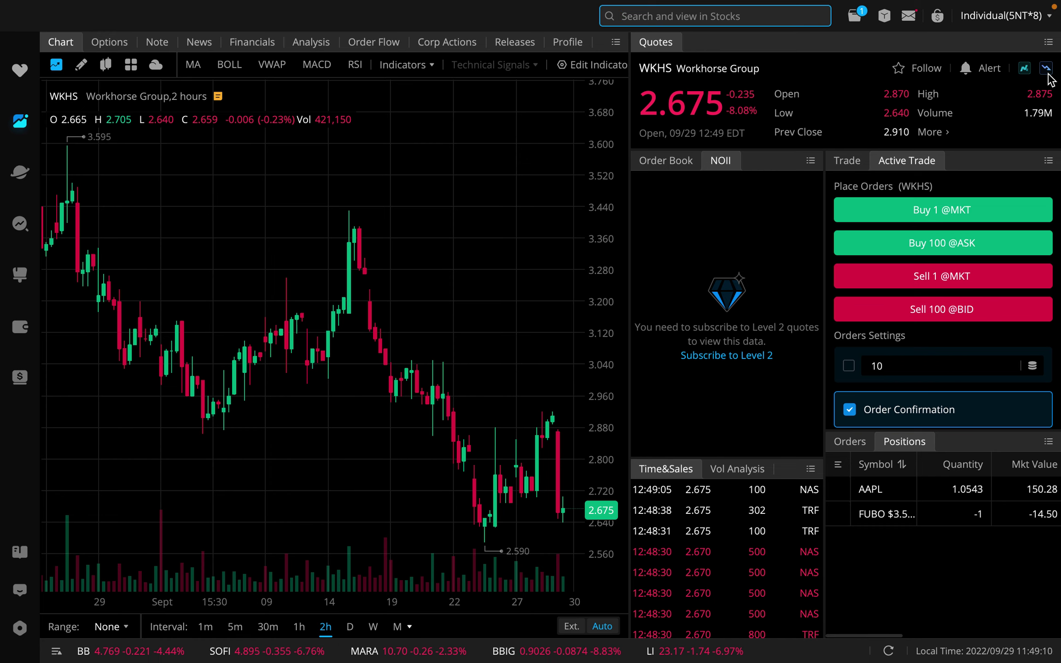
click(854, 167)
Switch the WKHS ticket from Buy to Short, keeping the 10-share 2.65 limit, Day.
scroll(889, 244, up, 4)
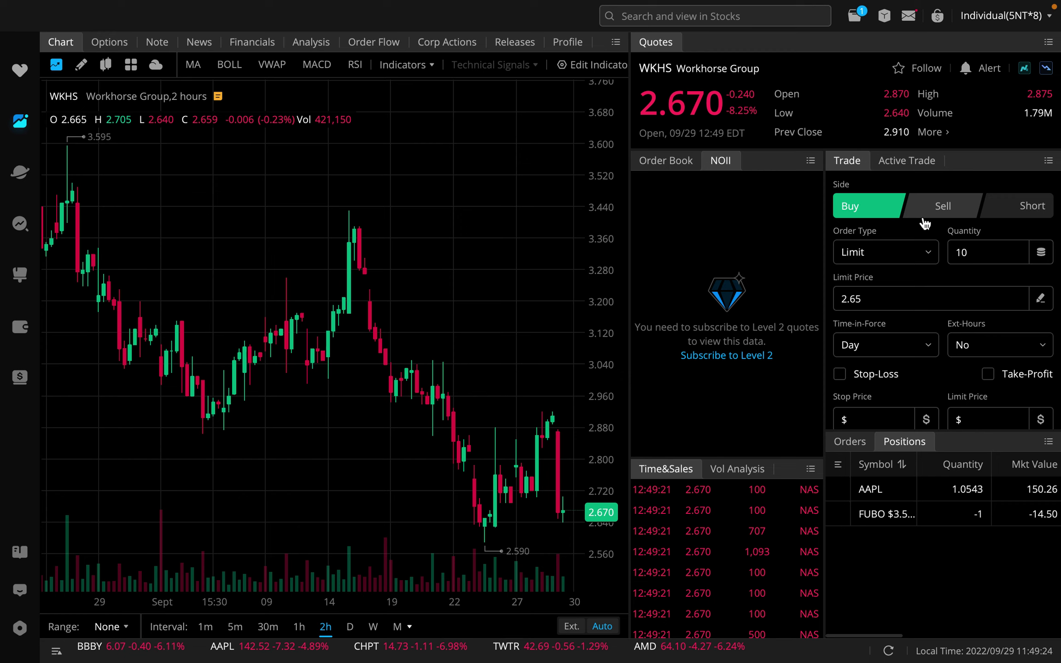
click(1029, 222)
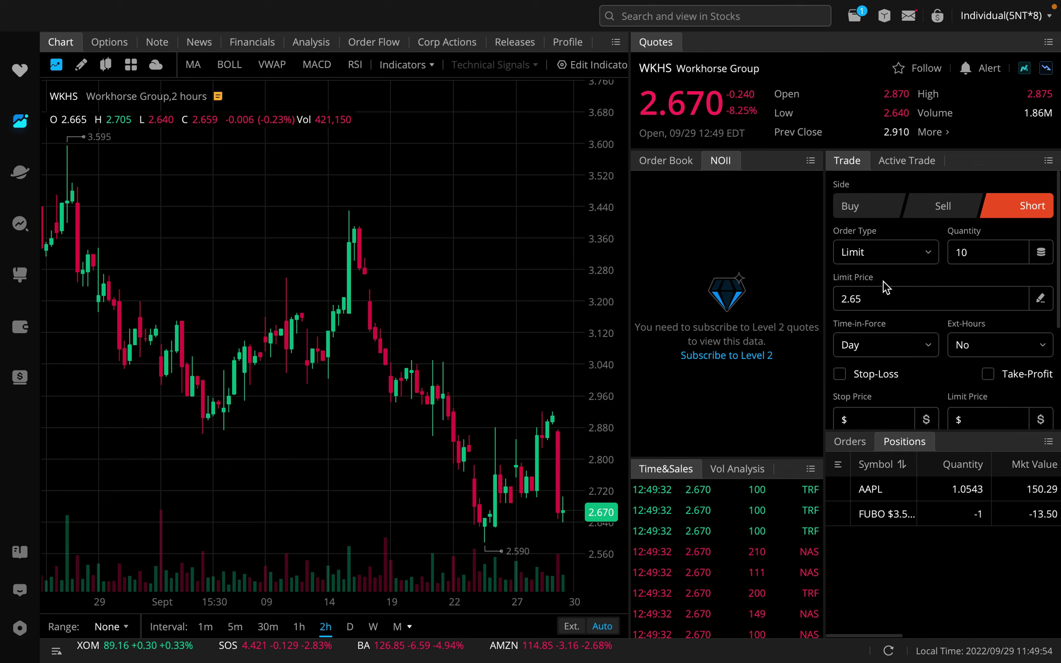
Leave Take-Profit off and submit the 10-share WKHS short at $2.65 limit for review.
scroll(885, 287, down, 3)
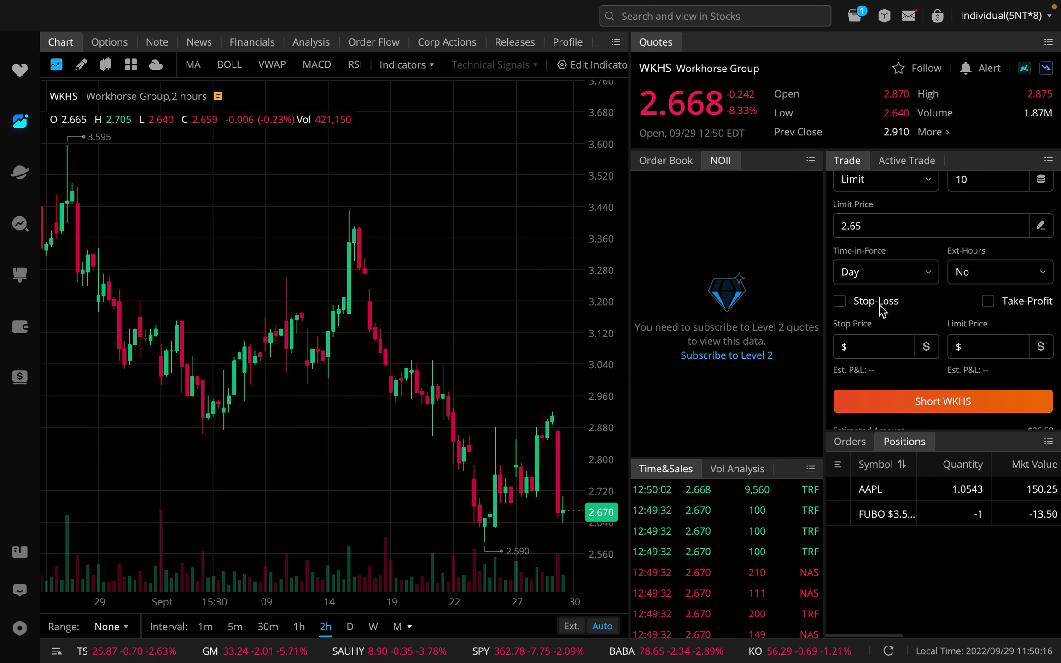
click(989, 303)
click(989, 302)
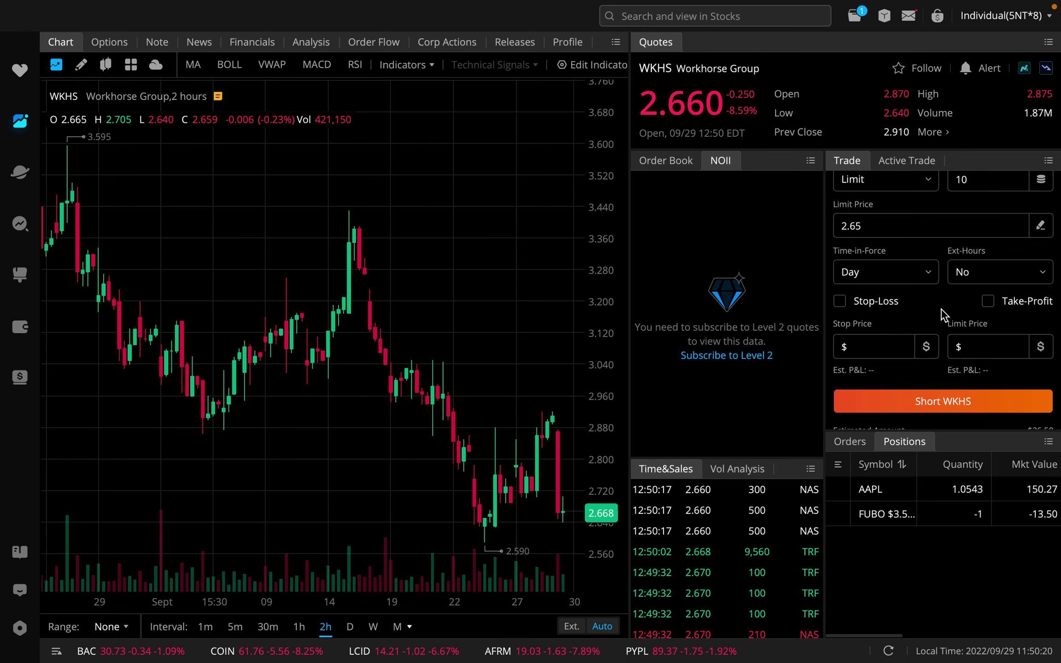
scroll(941, 315, down, 1)
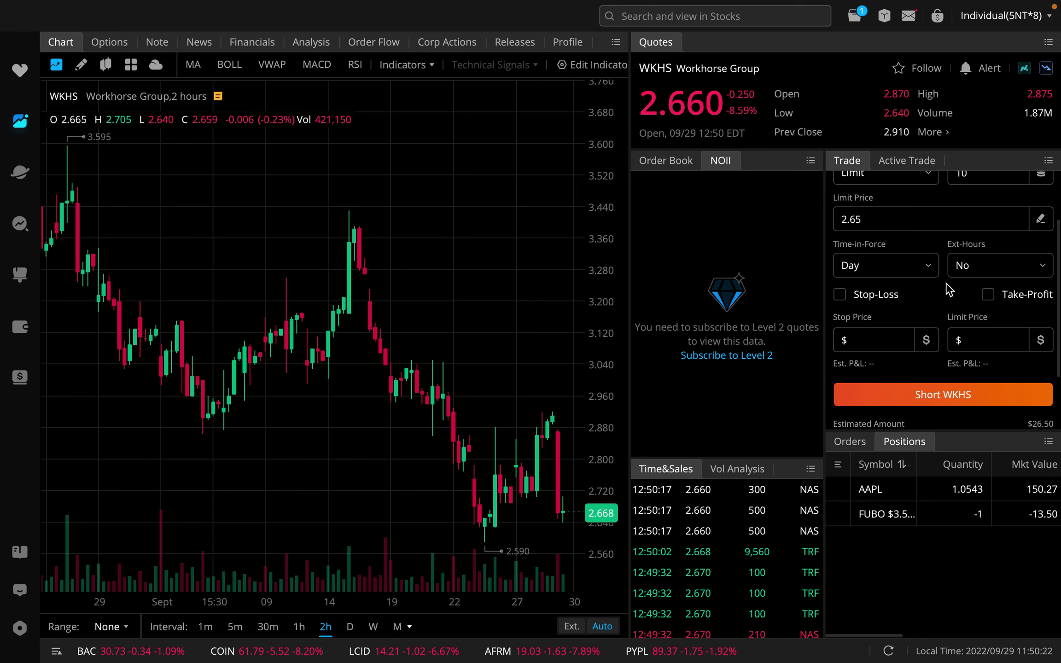
scroll(949, 291, up, 3)
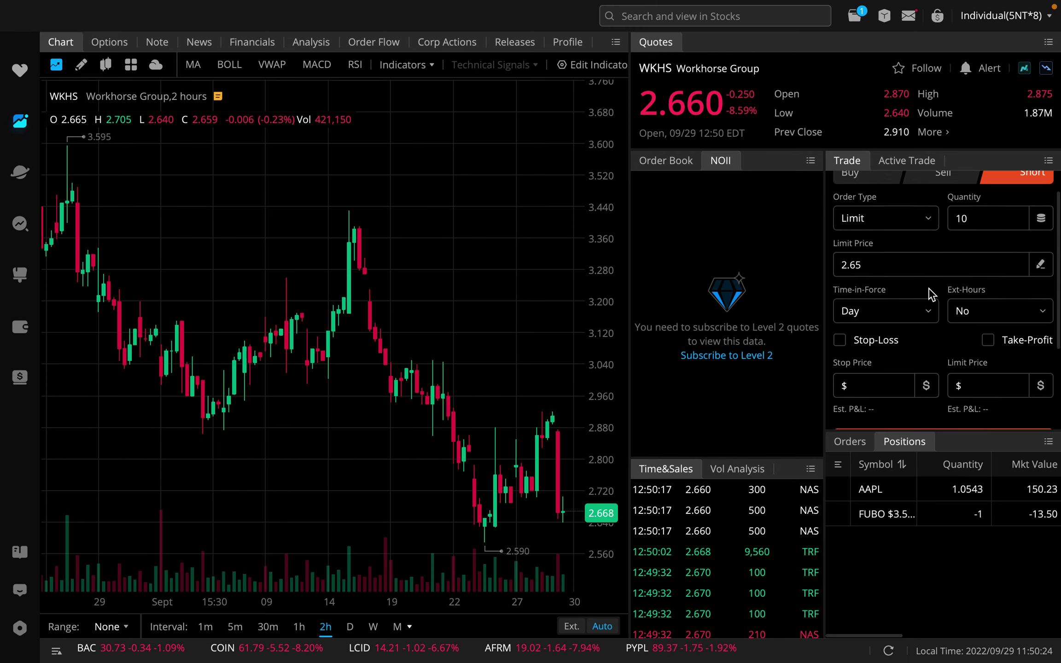
scroll(961, 286, down, 3)
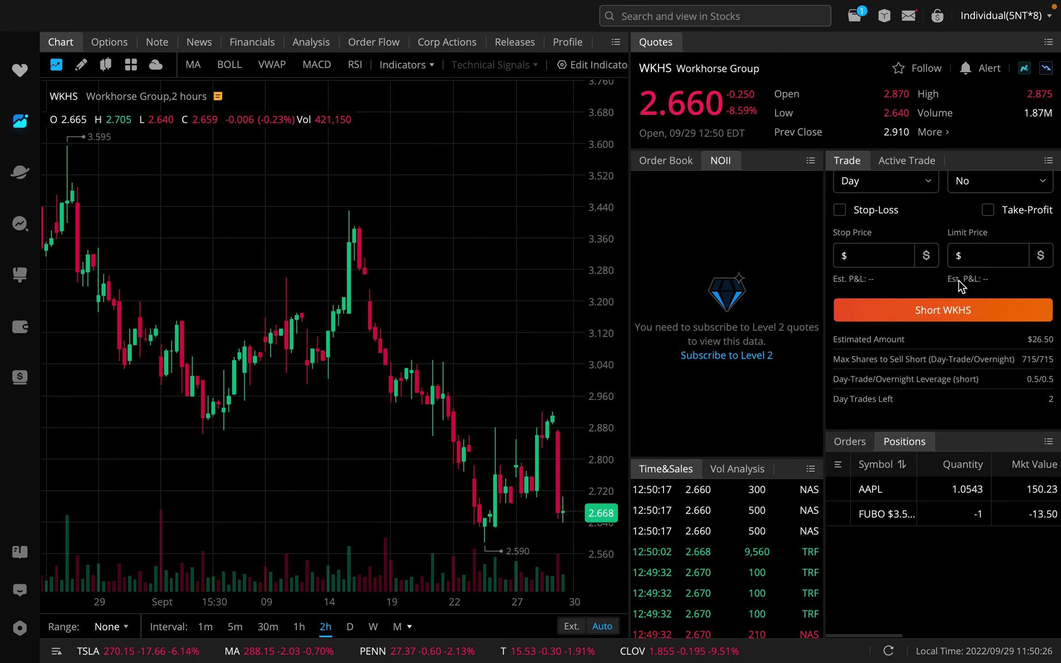
click(937, 318)
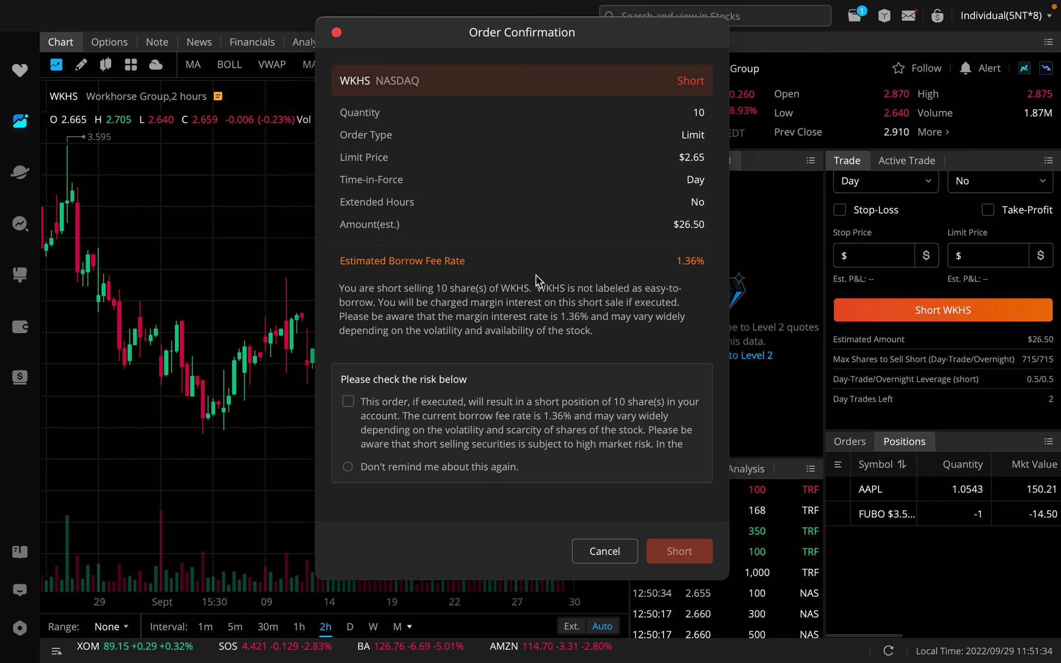
Leave the pending WKHS short confirmation and go to the desktops overview.
key(ctrl+Up)
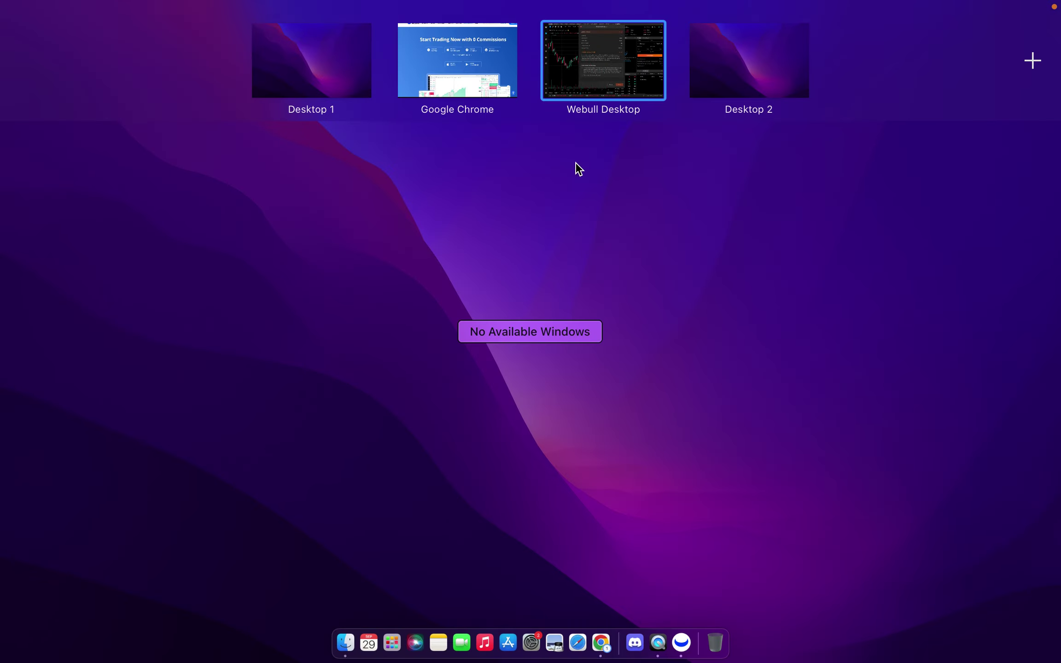
On the Chrome Google calculator, compute 1.02 × 3 = 3.06.
click(500, 93)
key(ctrl+Right)
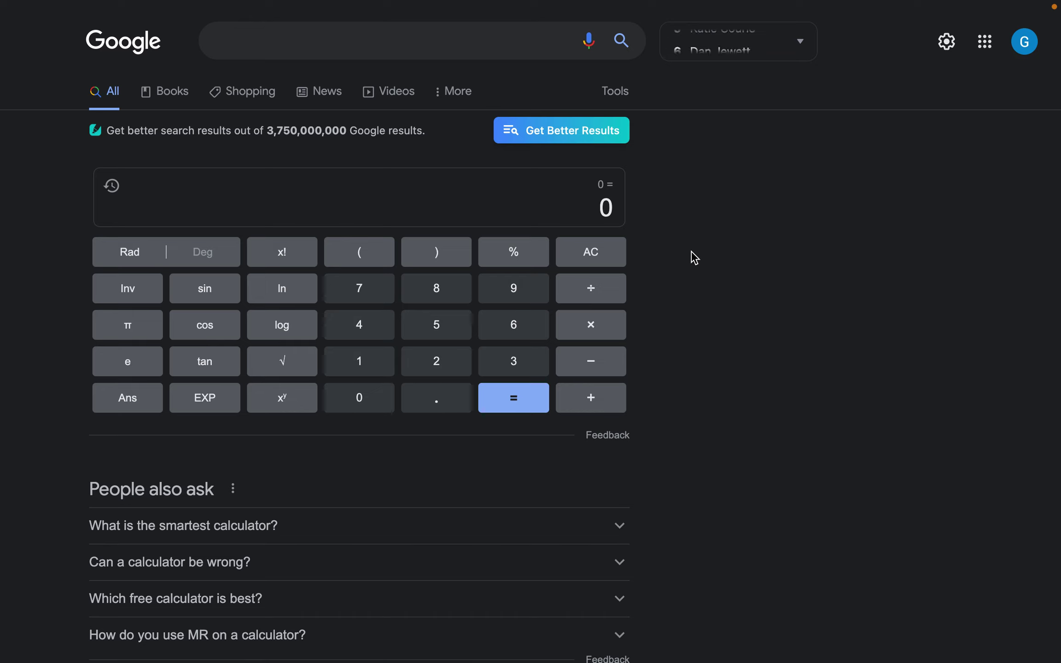
click(389, 372)
click(421, 398)
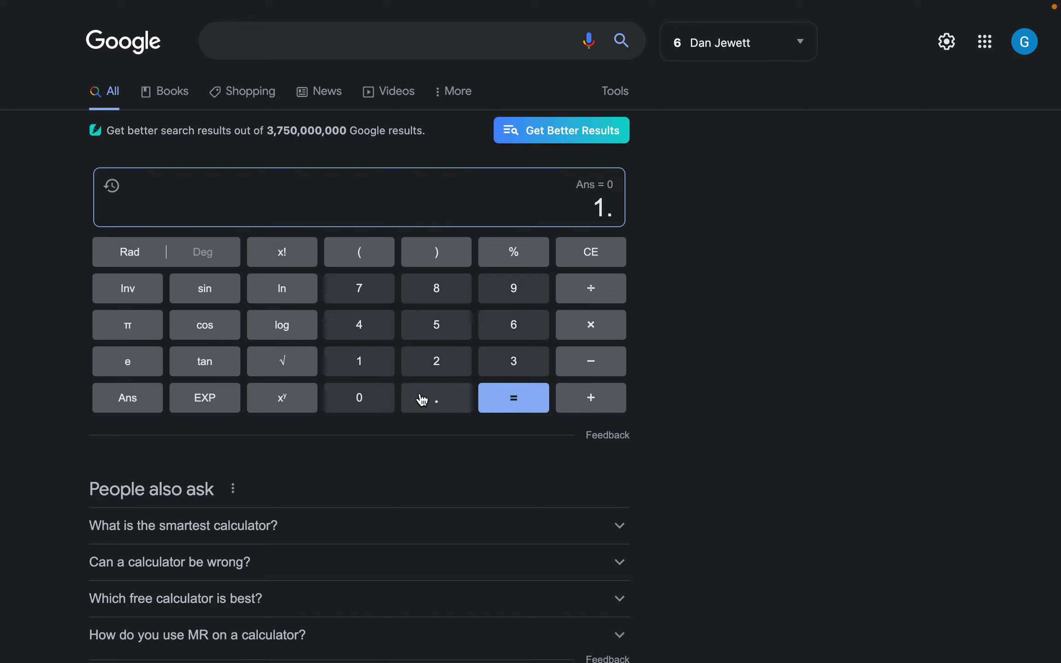
click(388, 399)
click(444, 373)
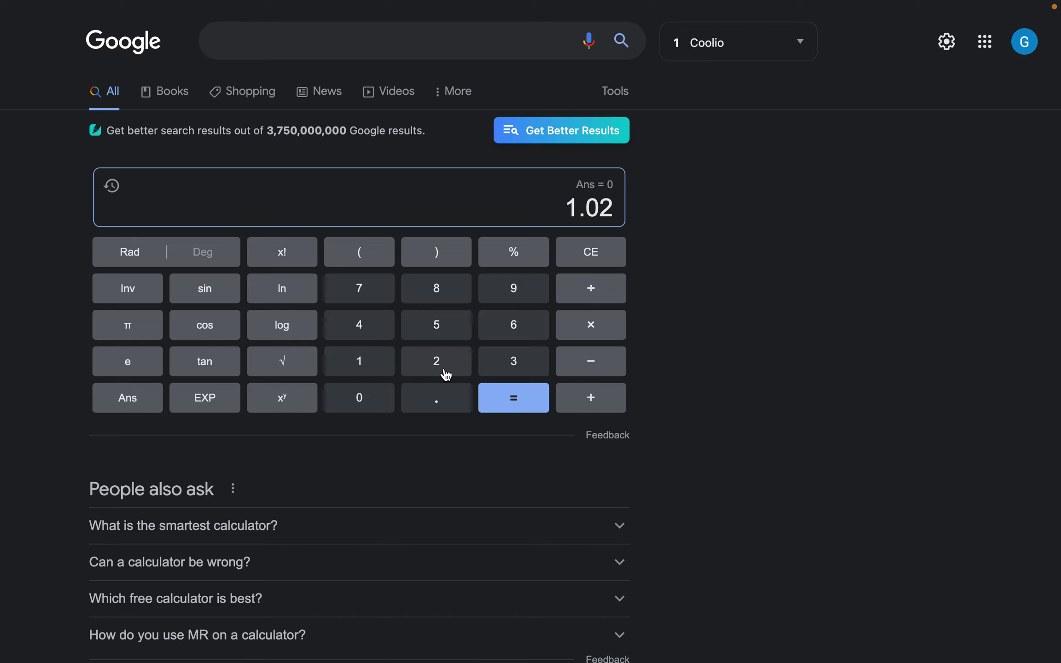
click(584, 325)
click(521, 376)
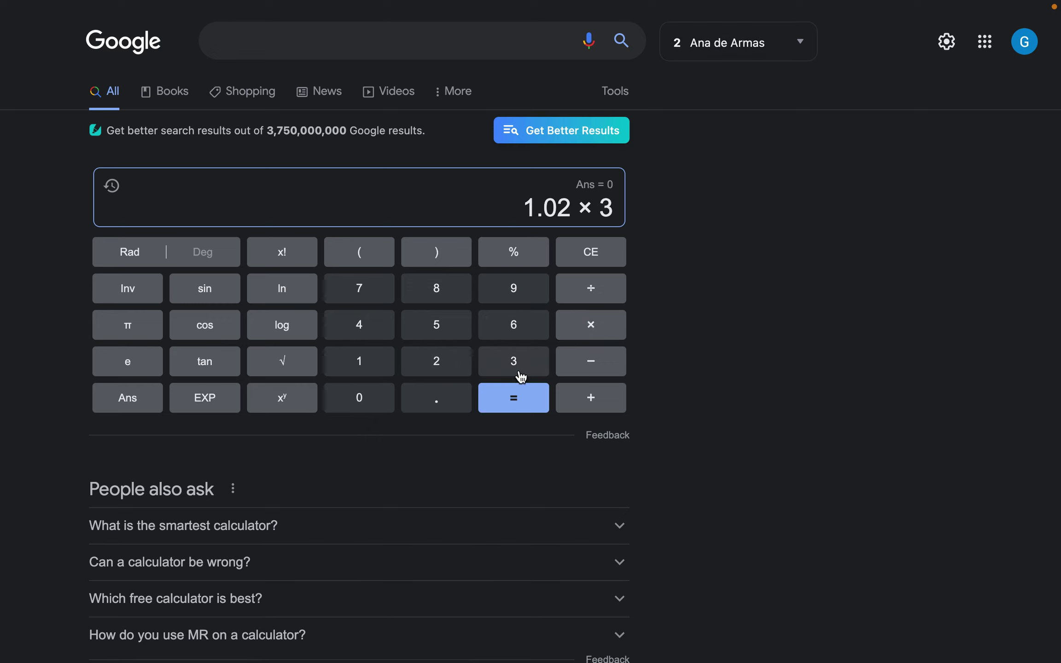
click(514, 400)
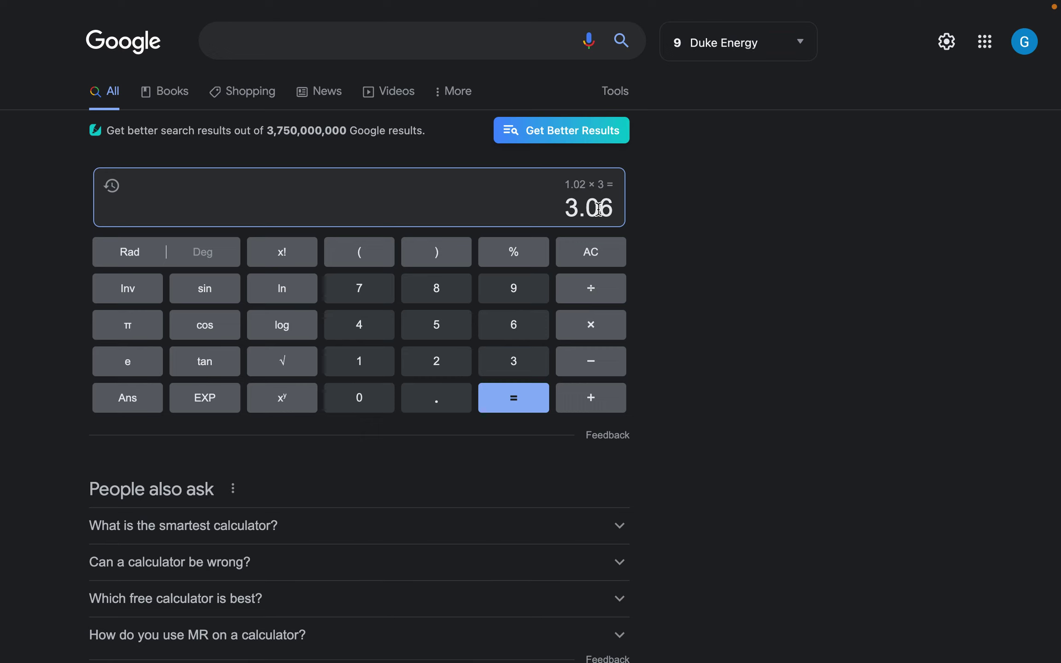
Clear the calculator and compute 4 × 10 = 40.
click(596, 251)
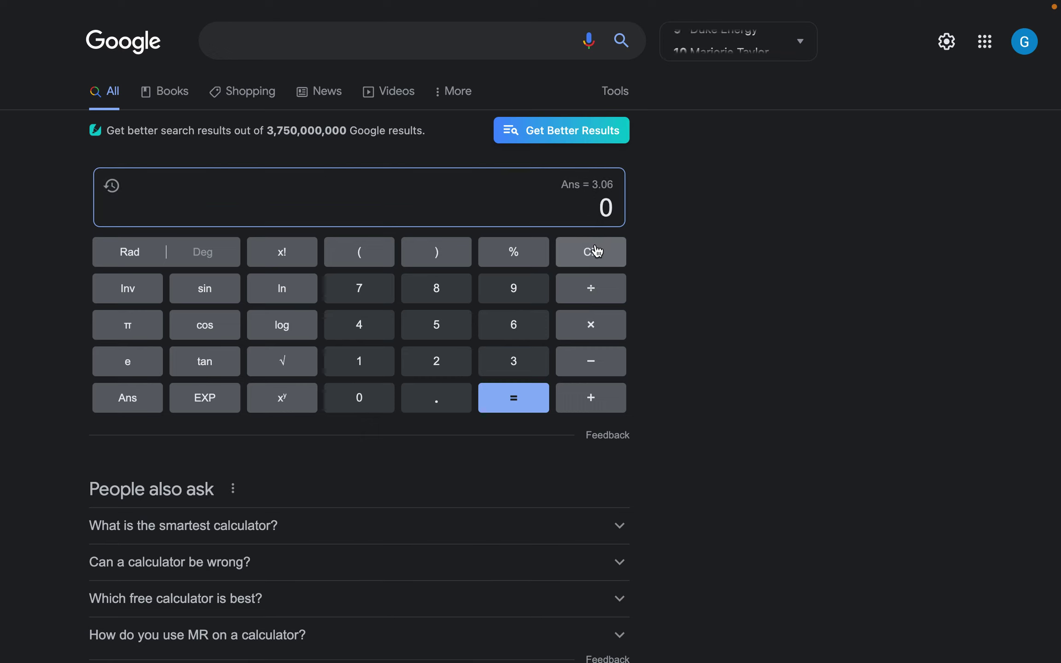
click(380, 330)
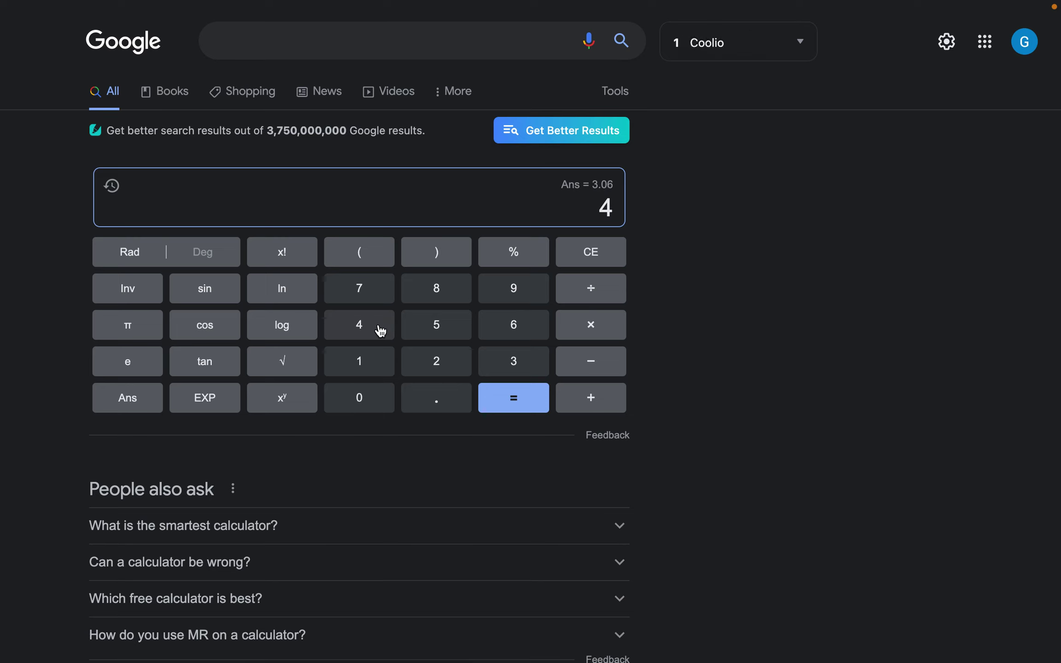
click(573, 336)
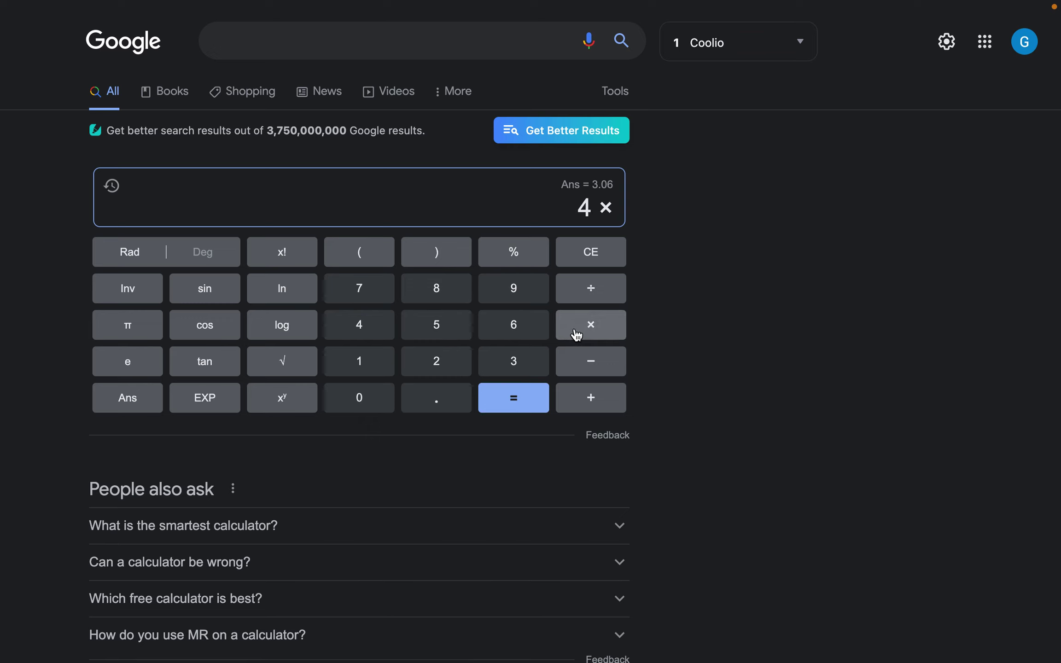
click(389, 366)
click(377, 401)
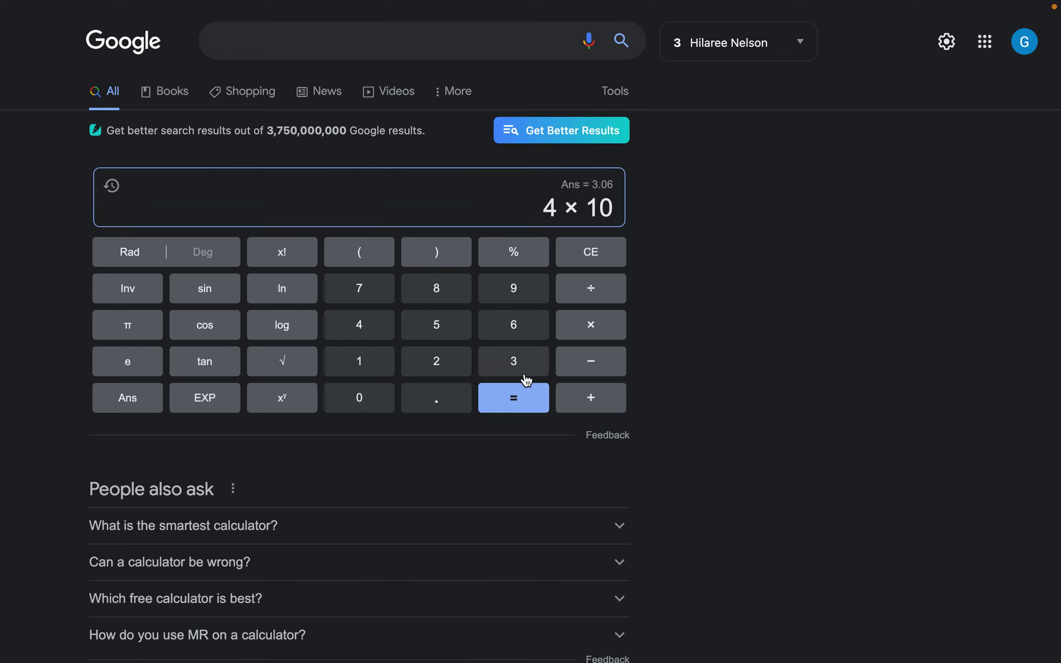
click(512, 399)
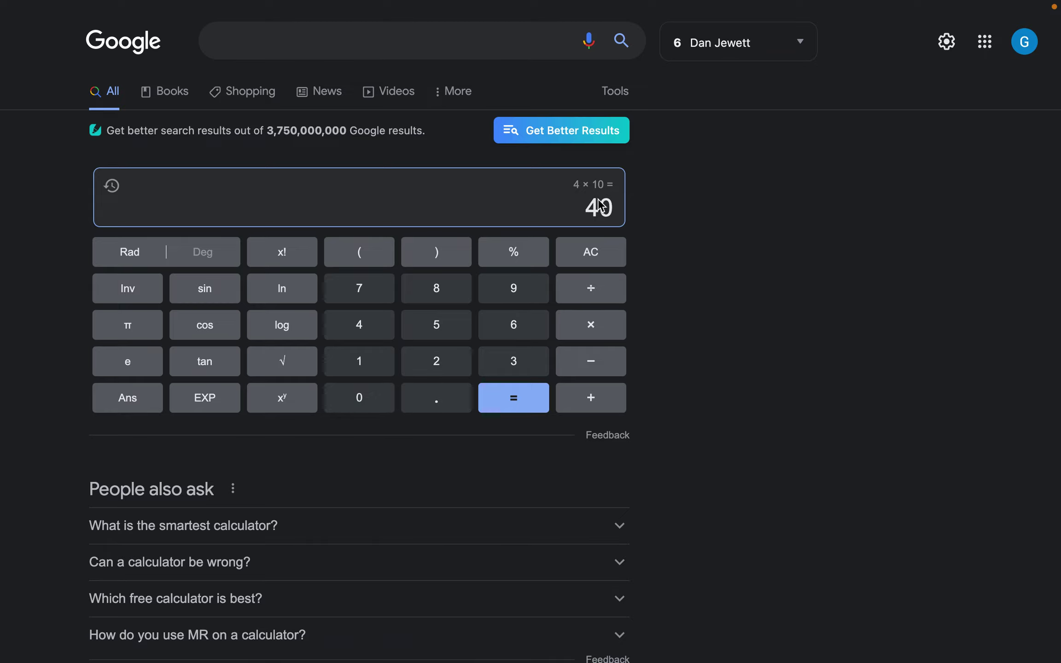
Glance at Webull's WKHS Order Confirmation, then return to the Chrome calculator.
key(ctrl+Up)
click(583, 90)
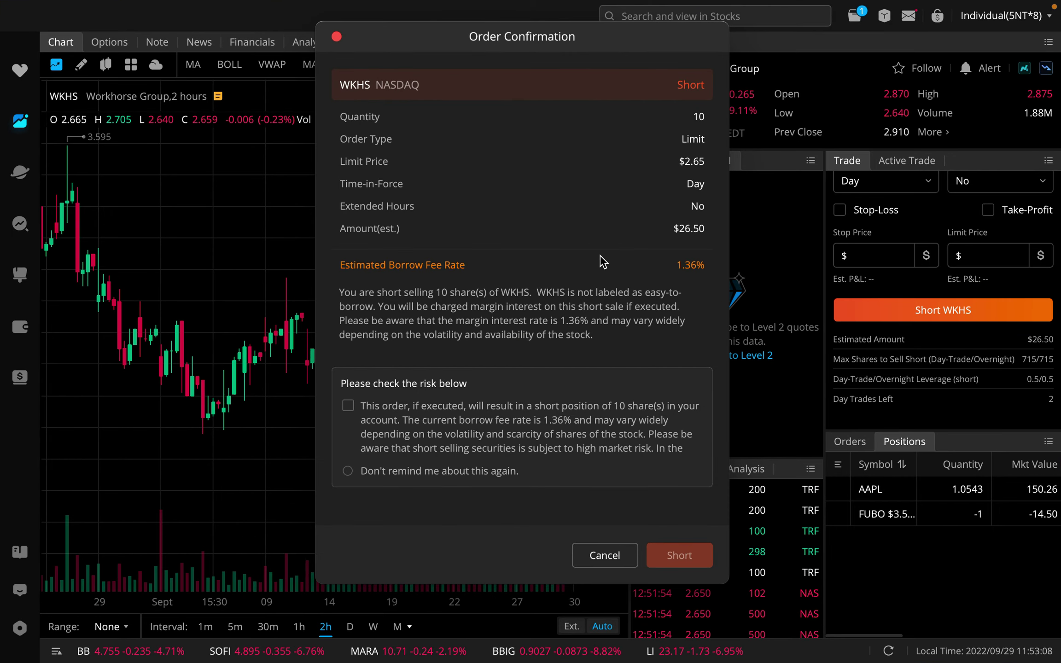
key(ctrl+Up)
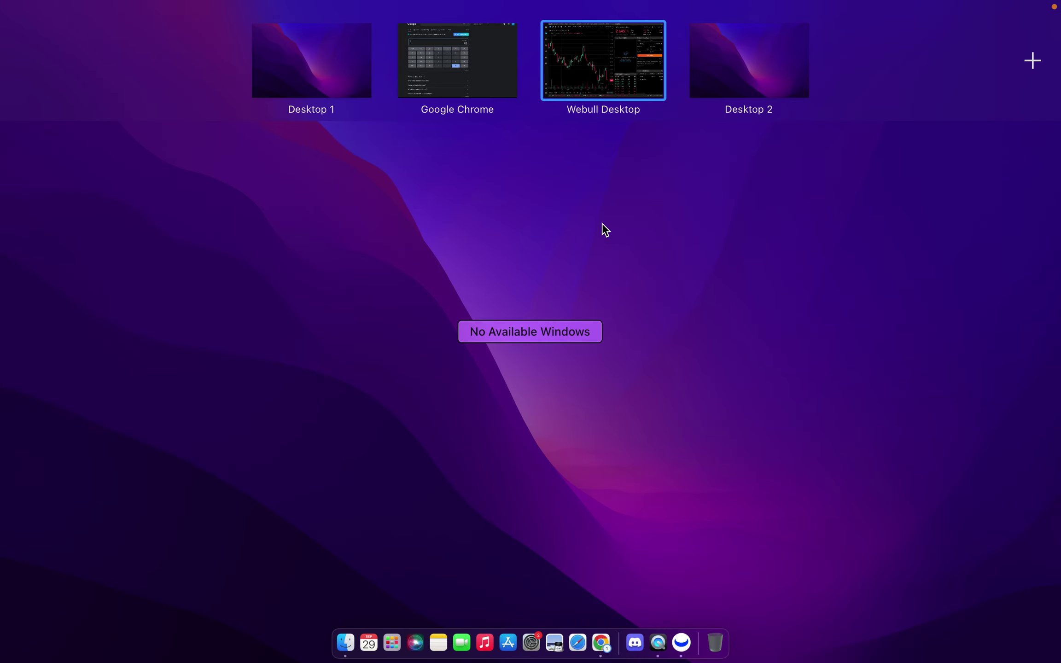
click(471, 95)
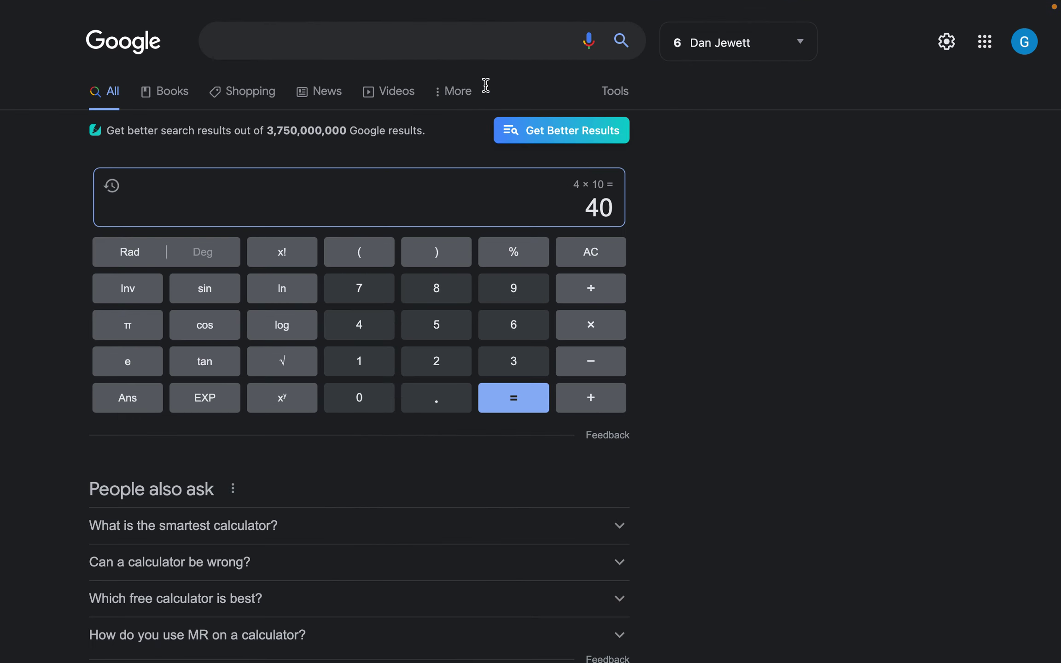
Multiply 40 by .0136 to get 0.544.
click(592, 328)
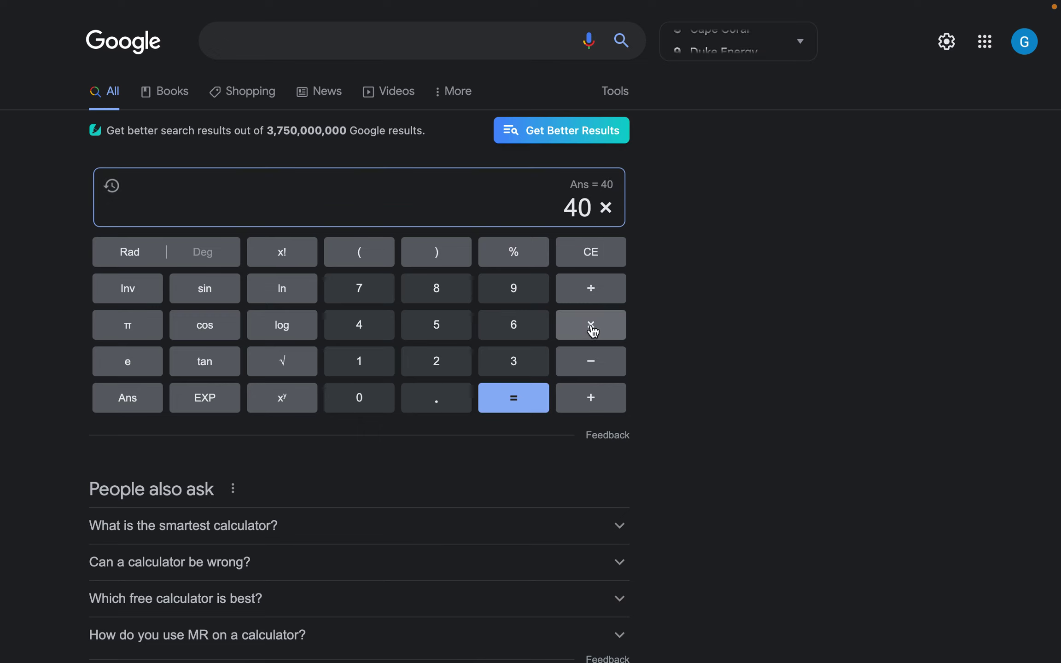
click(445, 403)
click(372, 402)
click(374, 370)
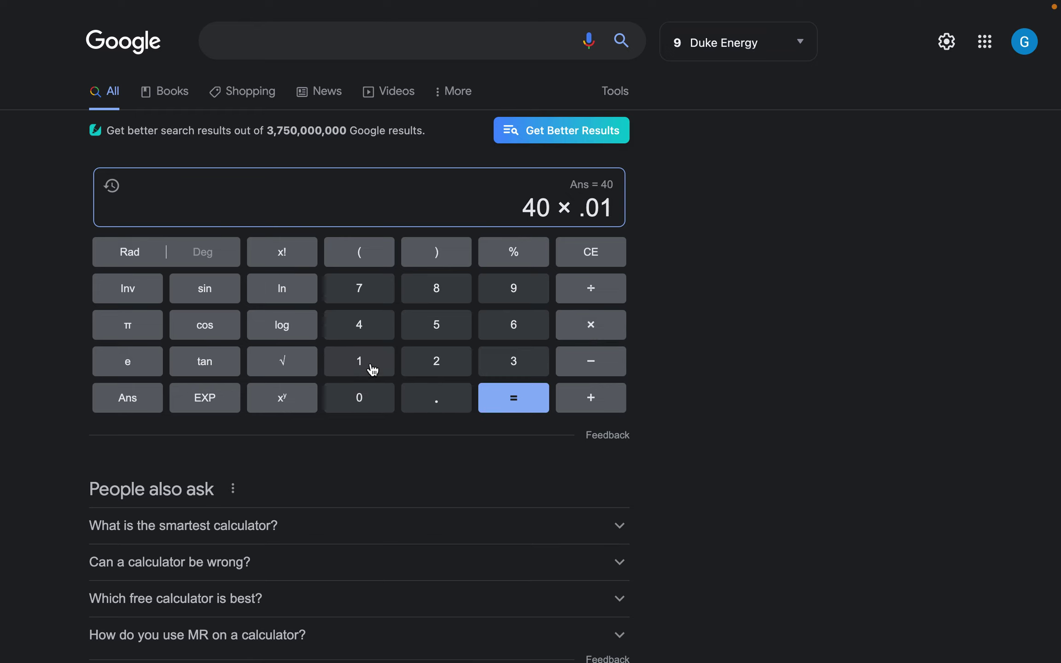
click(506, 361)
click(518, 332)
click(525, 411)
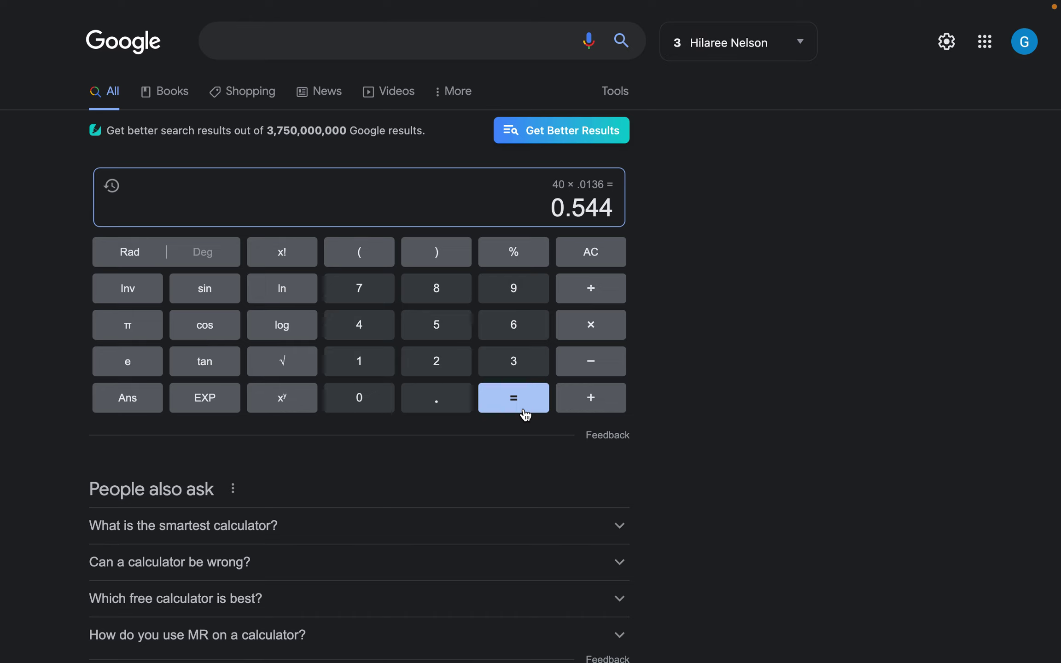
Divide 0.544 by 360 (0.00151111111) and return to Webull's WKHS order confirmation.
click(601, 297)
click(525, 366)
click(525, 337)
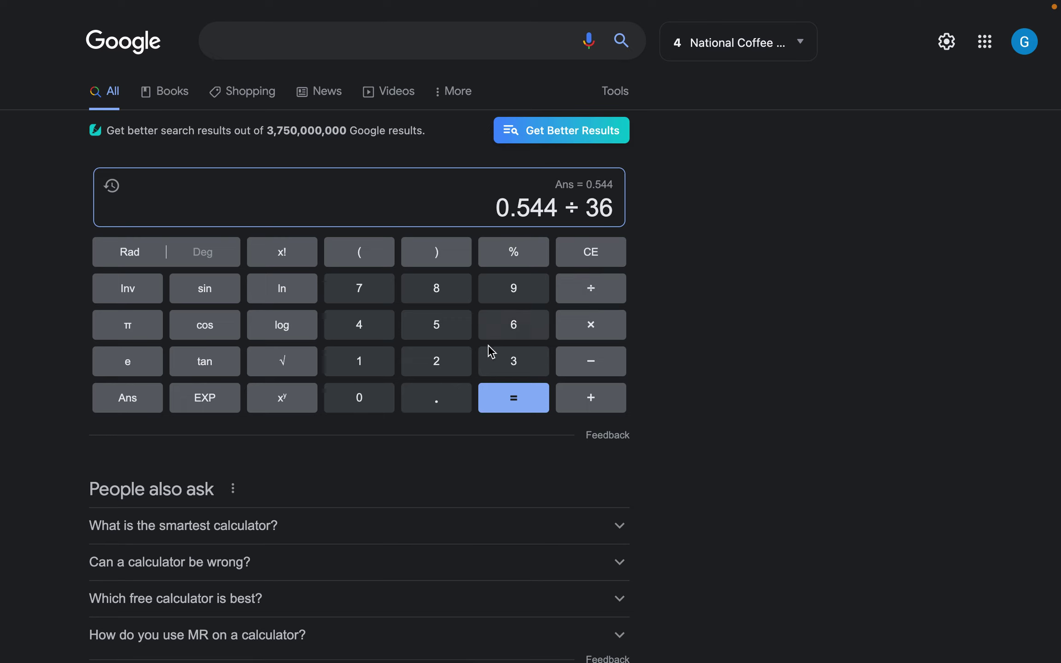
click(381, 407)
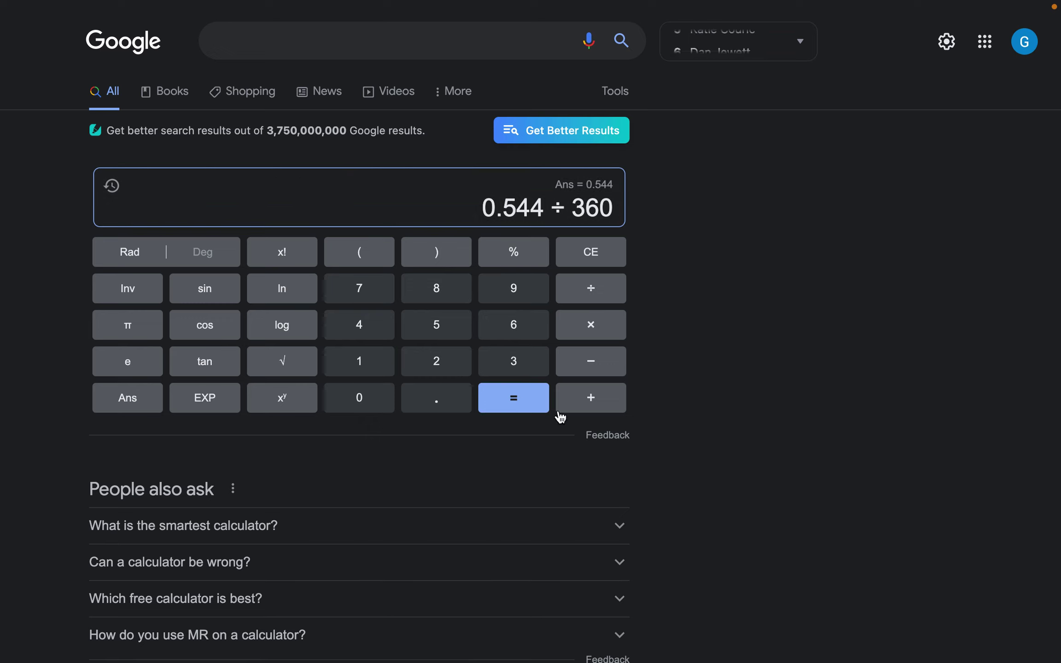
click(521, 408)
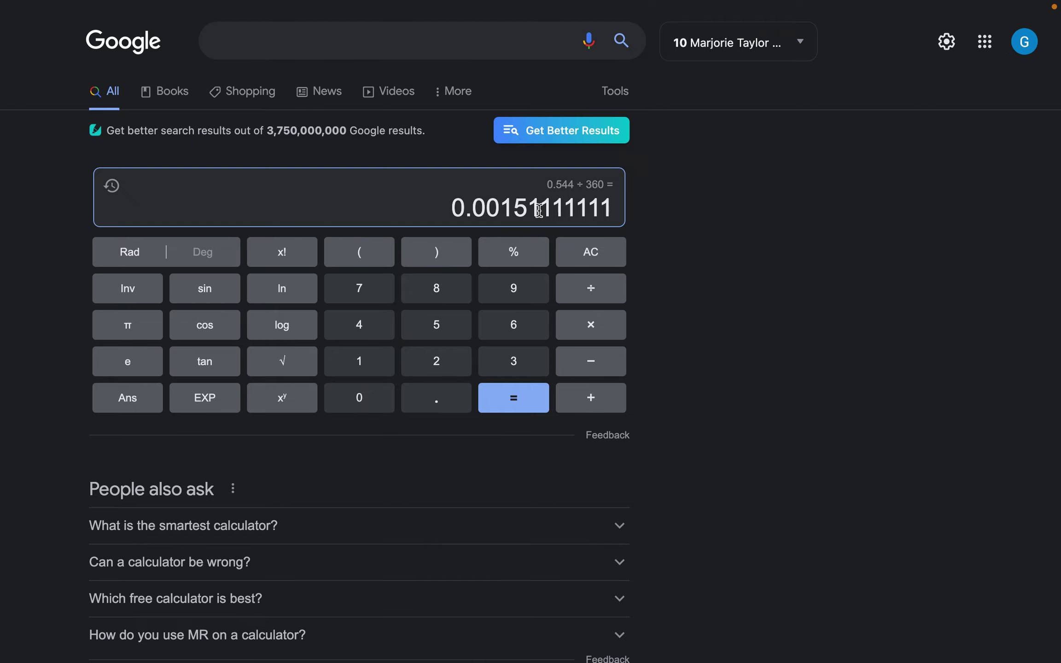
key(ctrl+Up)
click(604, 94)
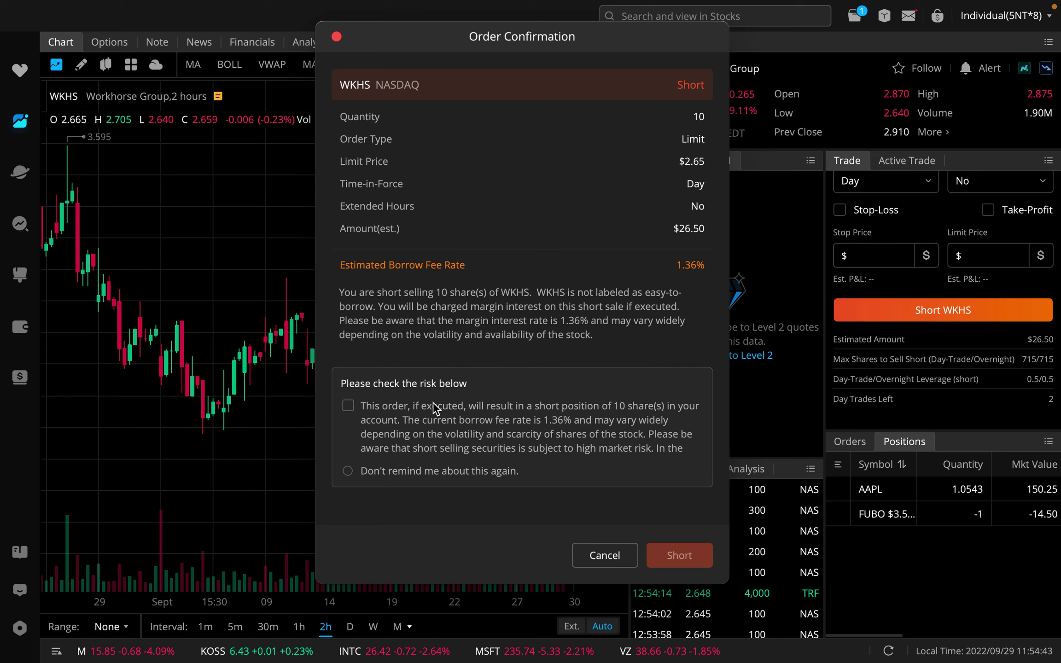
Cancel the 10-share short confirmation and change the order quantity to 1 WKHS share.
click(337, 37)
scroll(898, 295, up, 4)
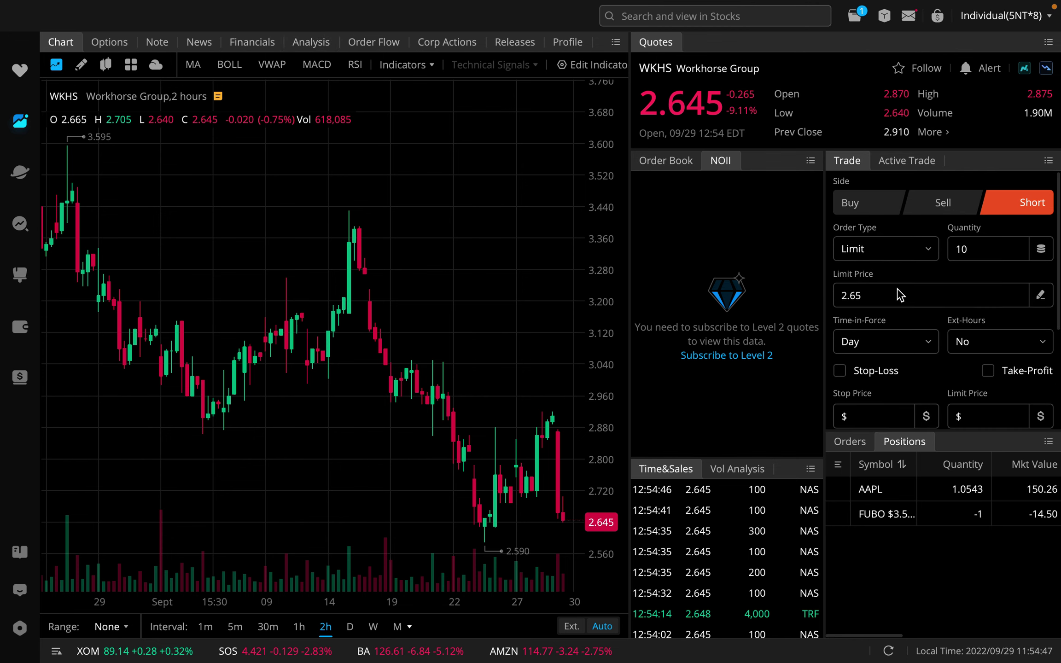
click(986, 253)
key(BackSpace)
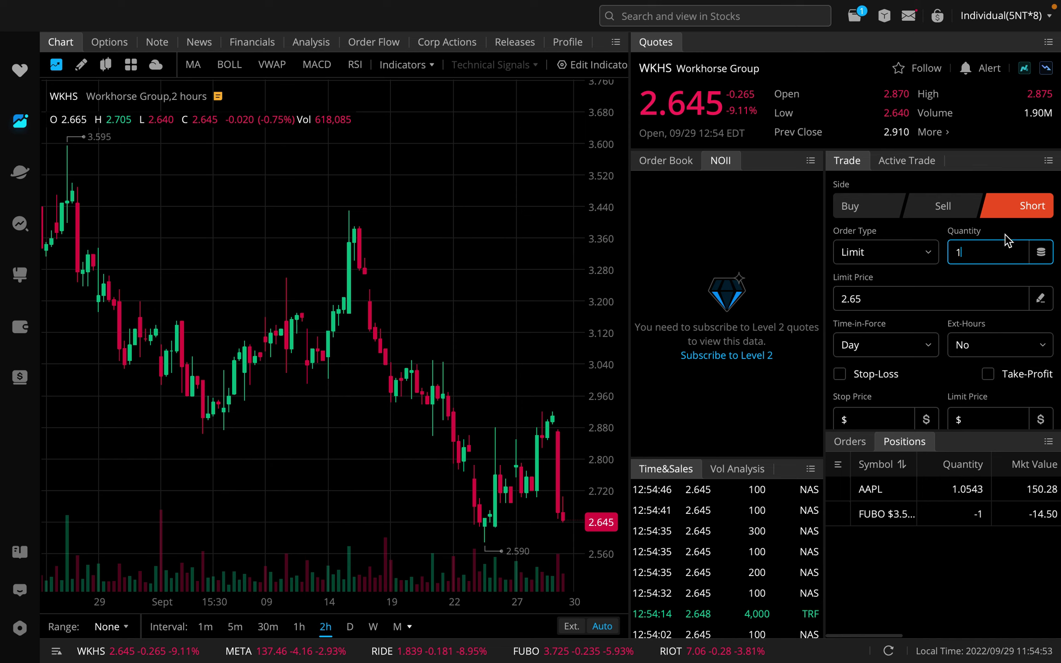
Submit the 1-share WKHS short limit order at $2.65, accepting the short-selling risk warning.
scroll(1007, 240, down, 3)
click(945, 328)
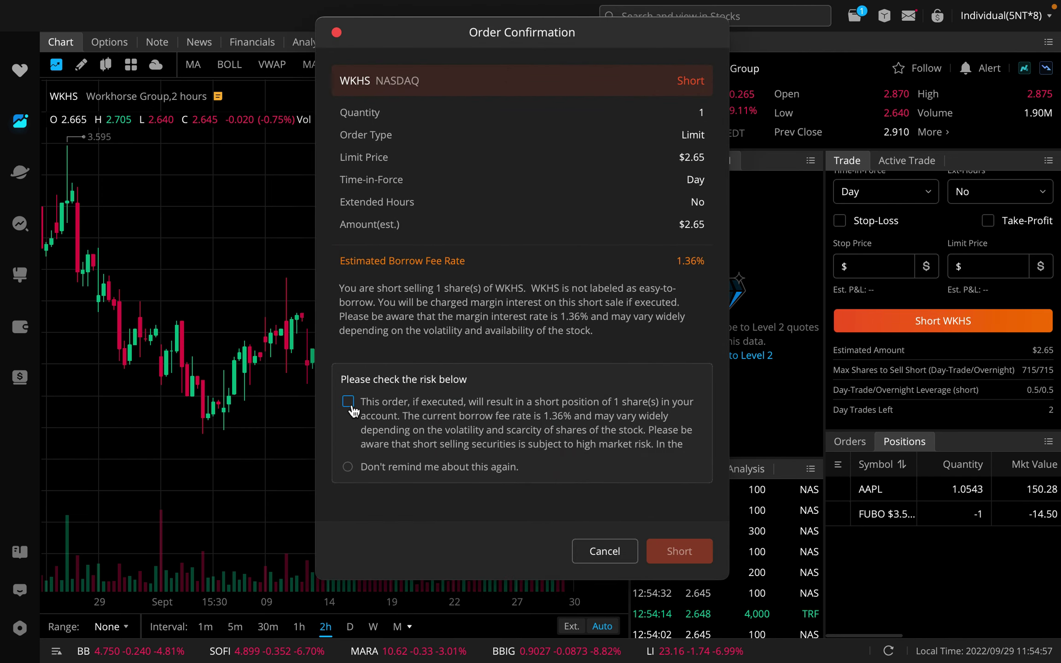
click(349, 403)
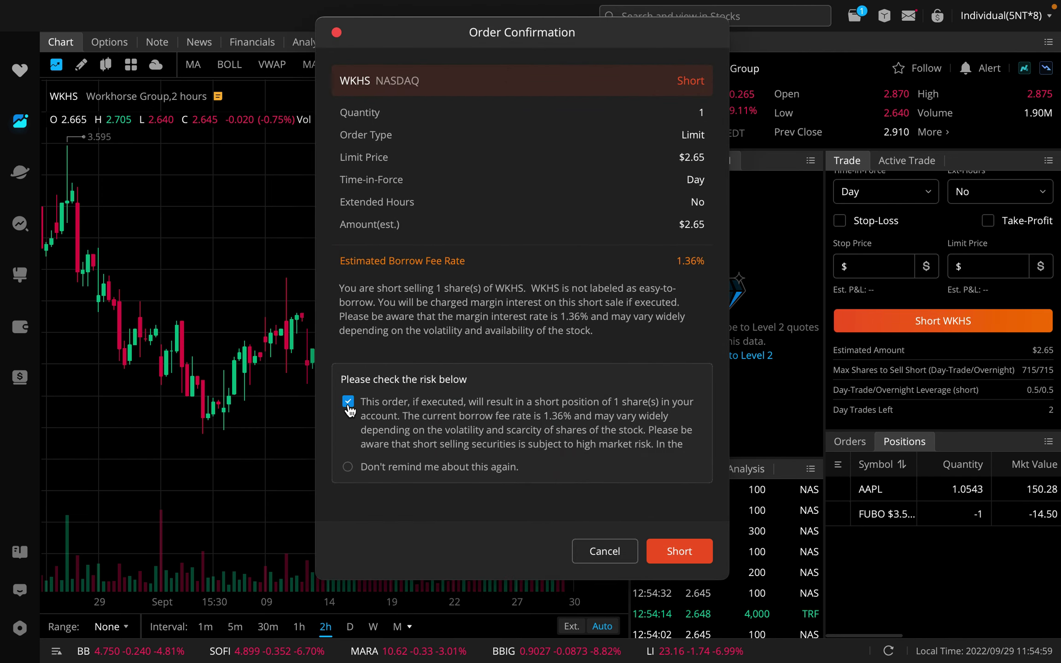
click(664, 550)
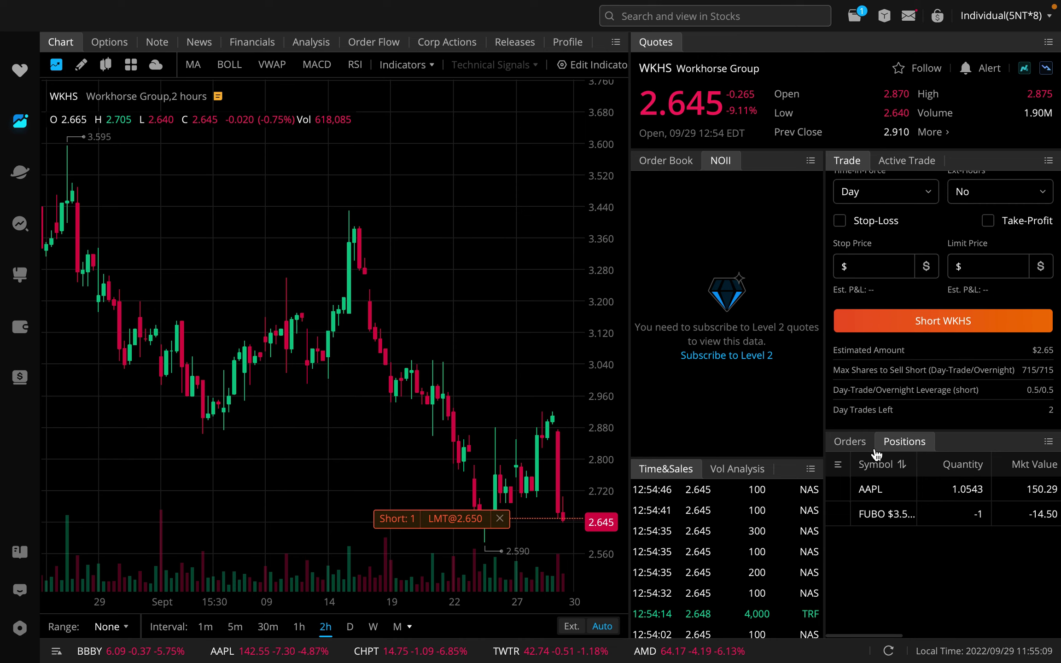
Find the working WKHS short order and open it for modification.
click(849, 441)
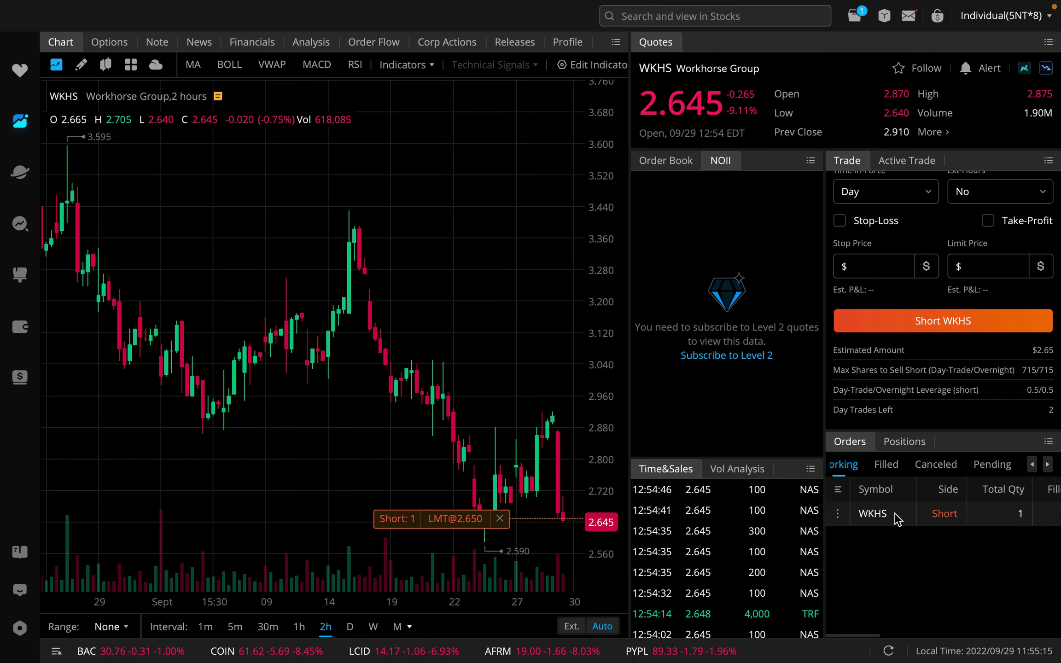
click(896, 444)
click(849, 442)
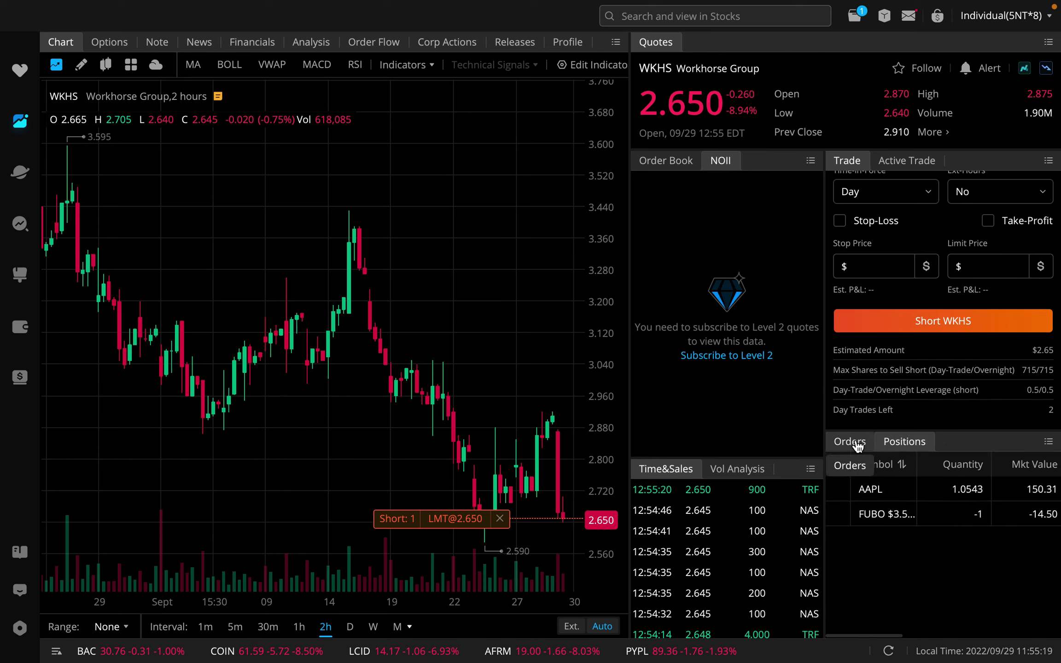
click(838, 515)
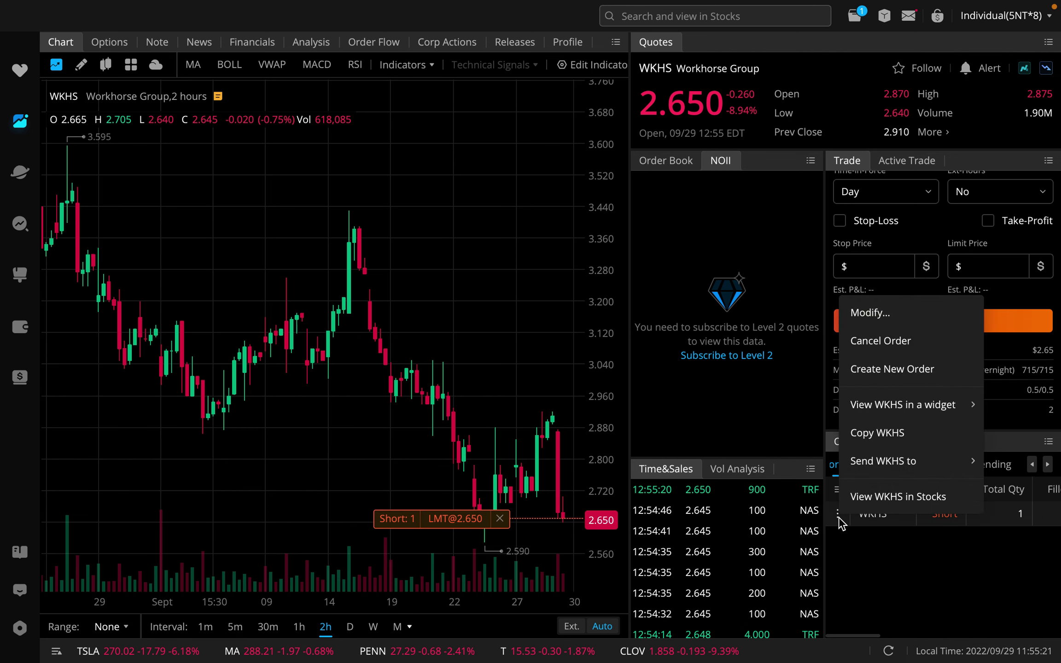
click(877, 318)
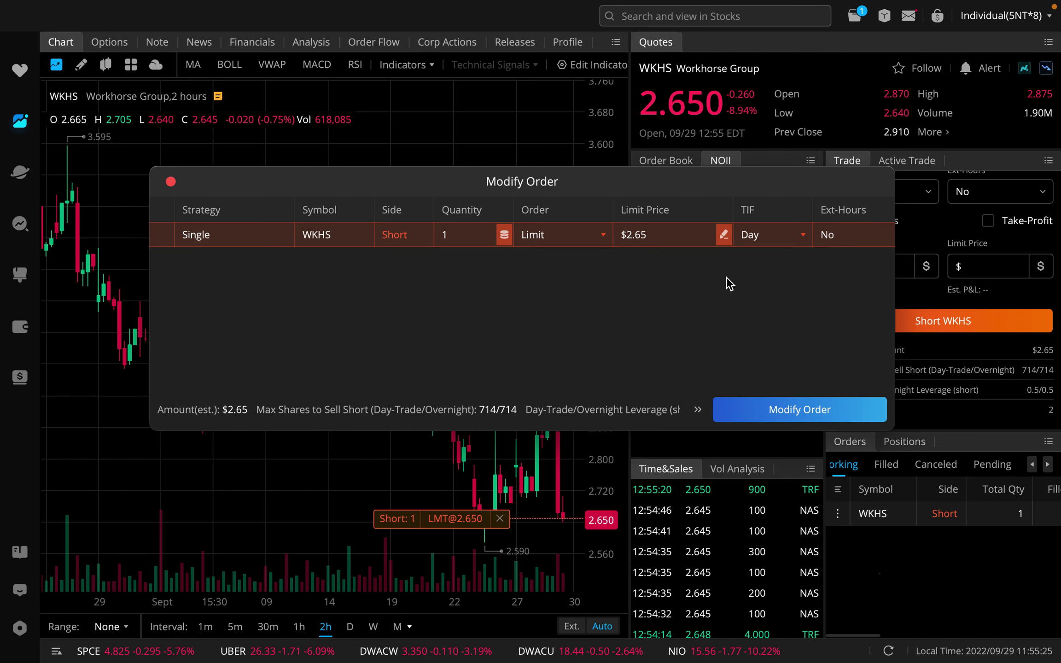
Lower the limit price from 2.65 to 2.64 and confirm the modified short order.
click(724, 235)
click(723, 235)
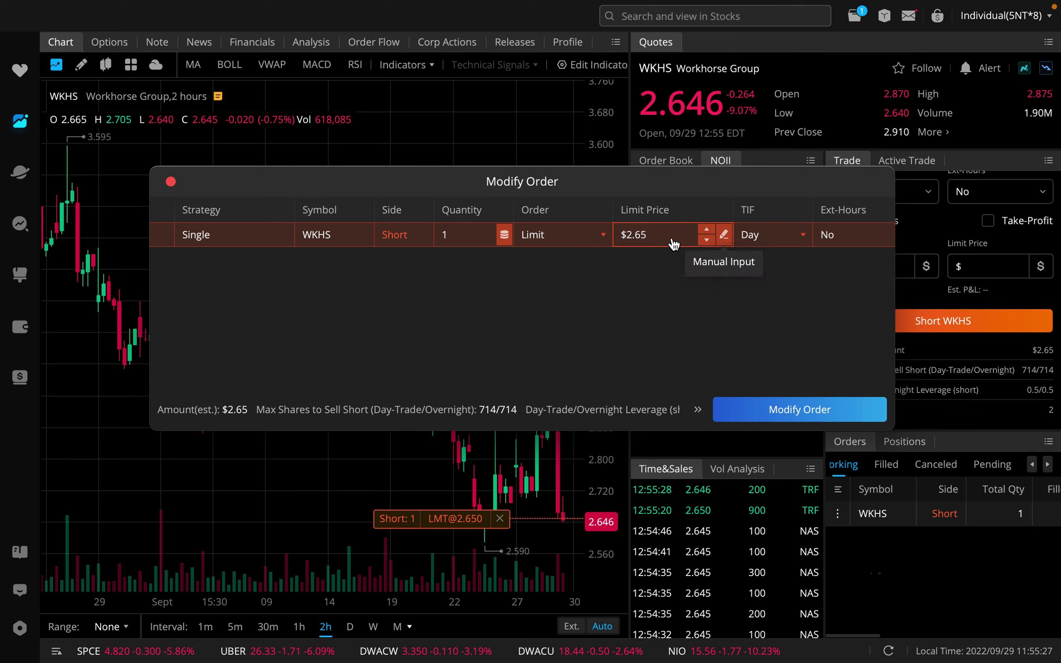
click(669, 235)
click(669, 236)
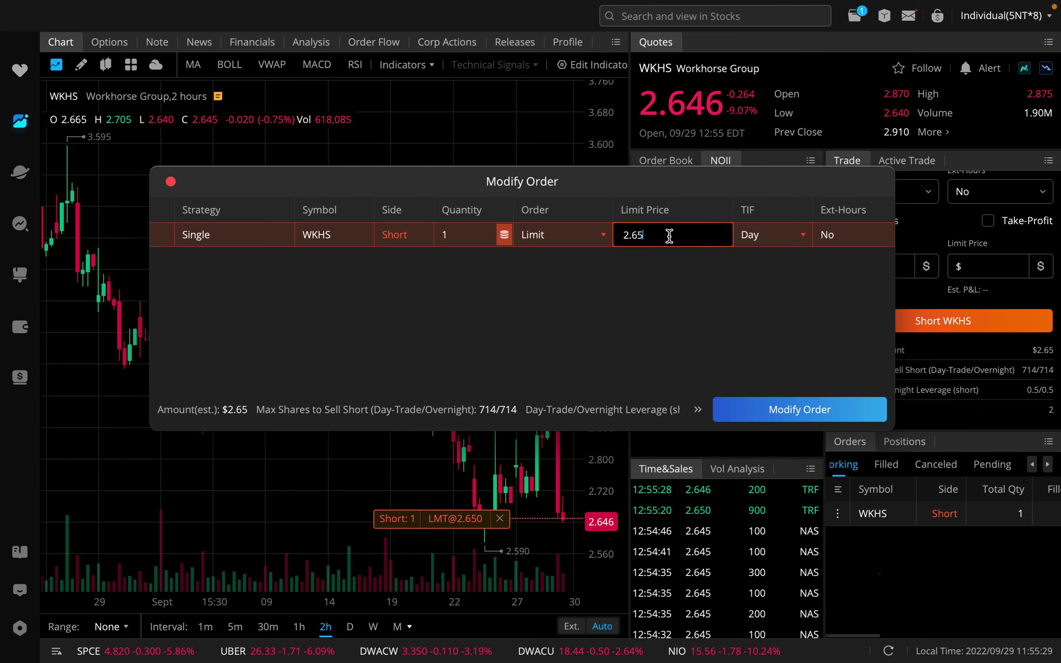
key(BackSpace)
text(4)
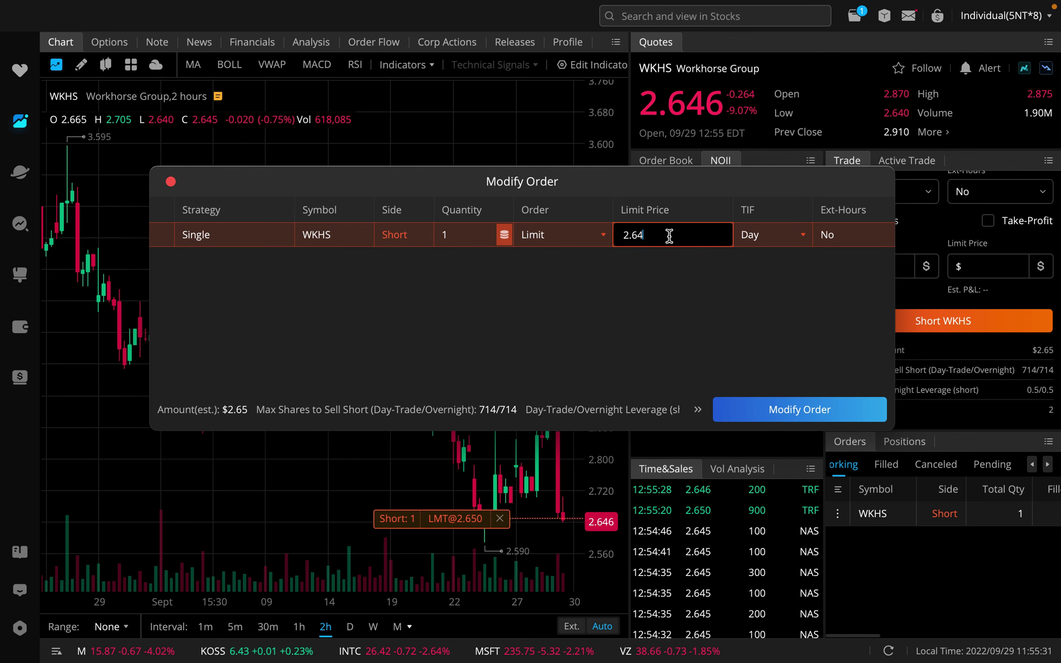
click(742, 411)
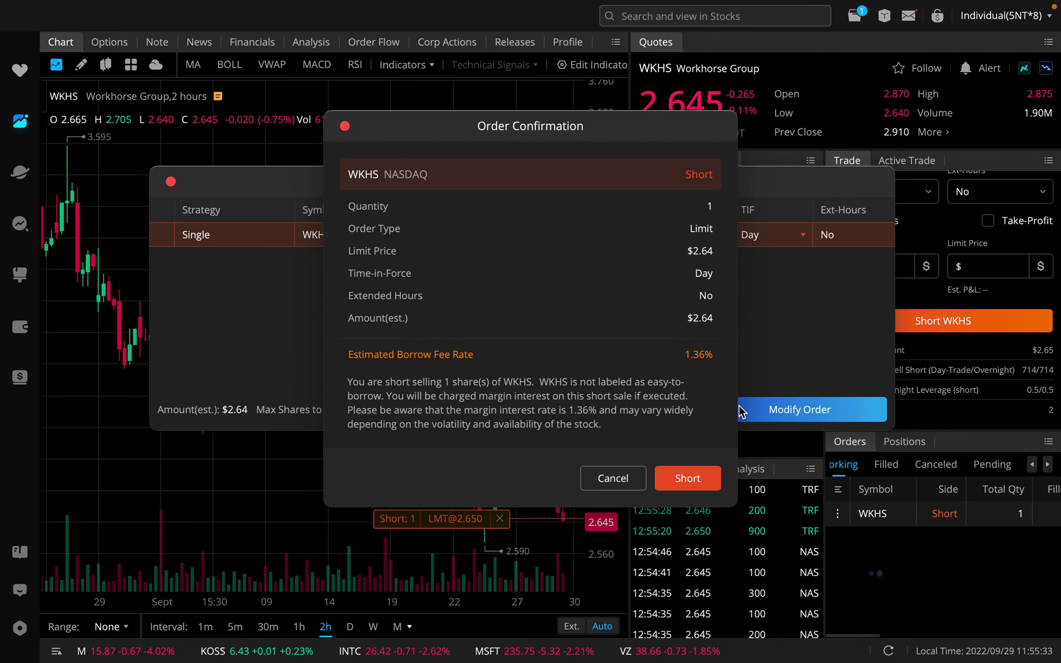
click(687, 480)
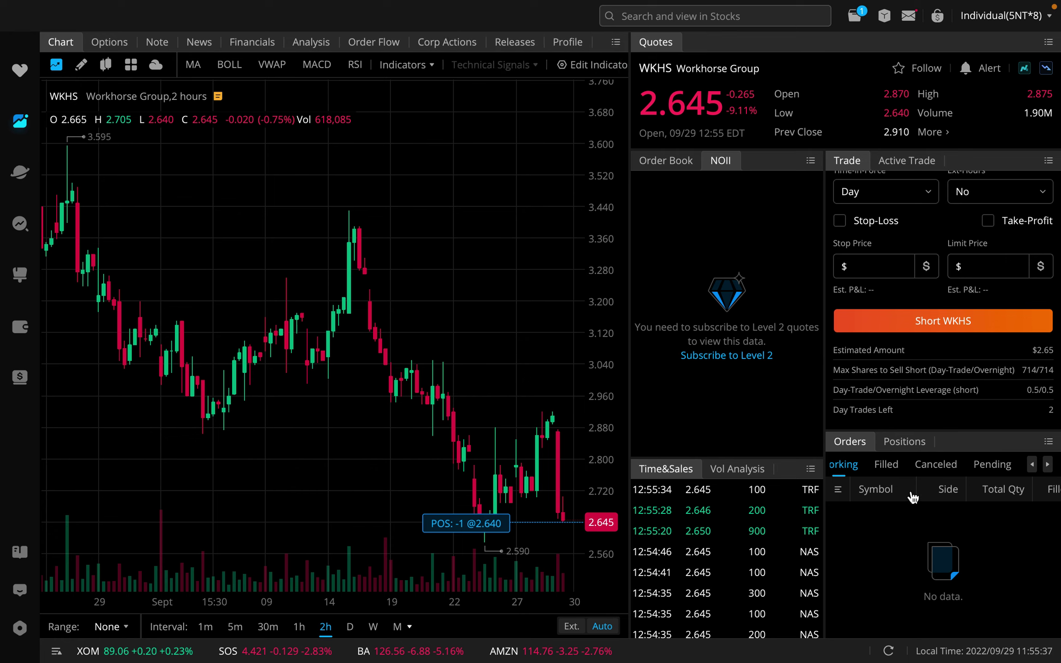
View the -1 share WKHS position in Positions and inspect its Close Position option without using it.
click(905, 443)
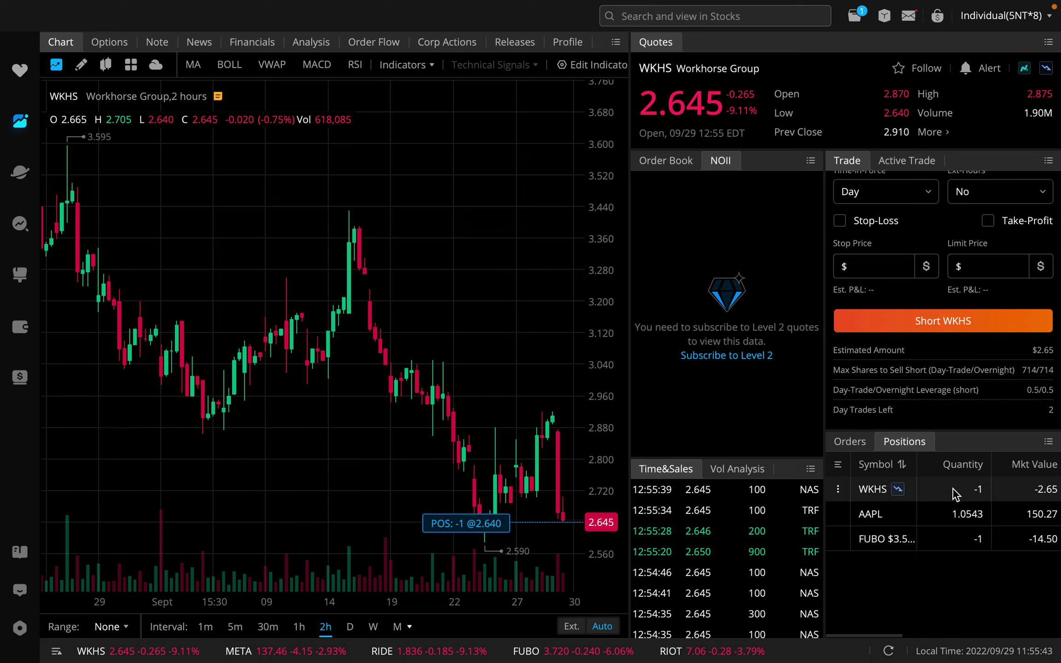
mouse_move(899, 493)
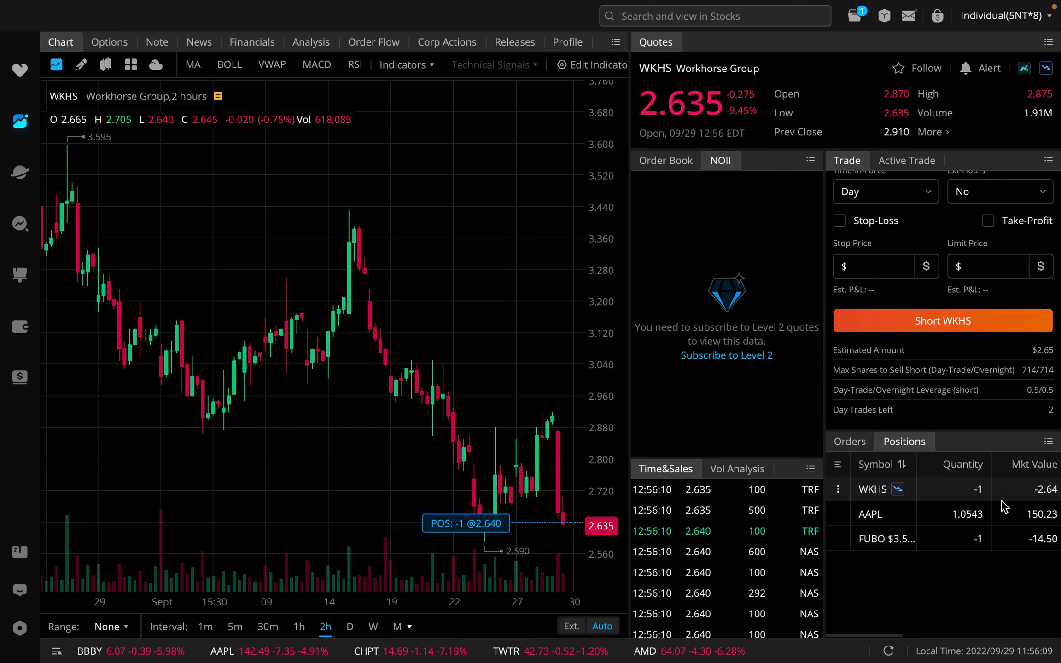
click(838, 490)
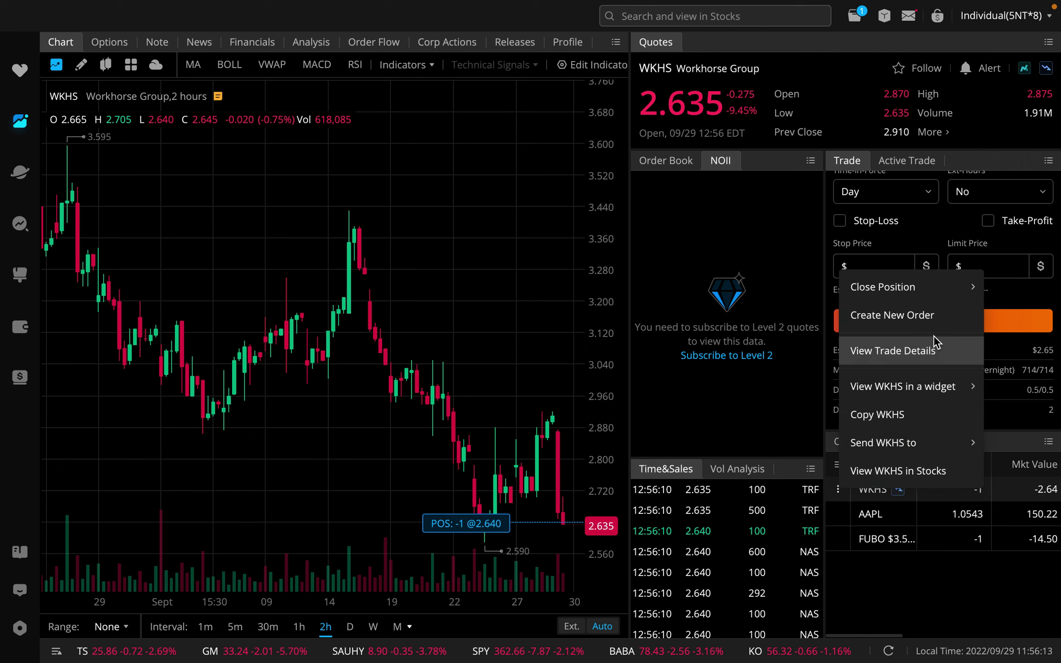
mouse_move(925, 300)
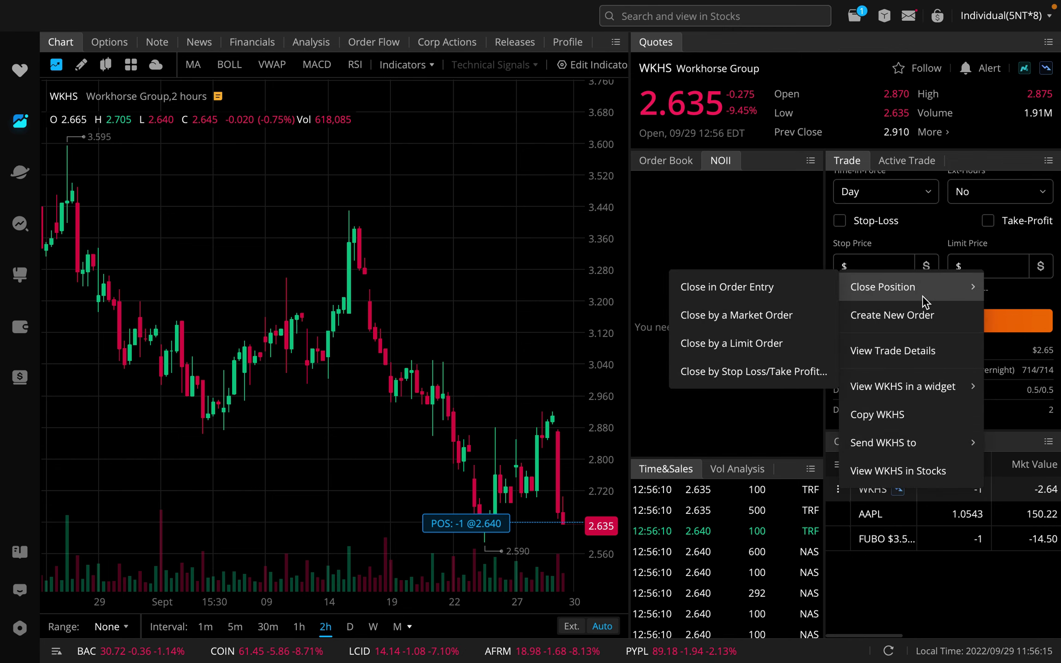
click(951, 612)
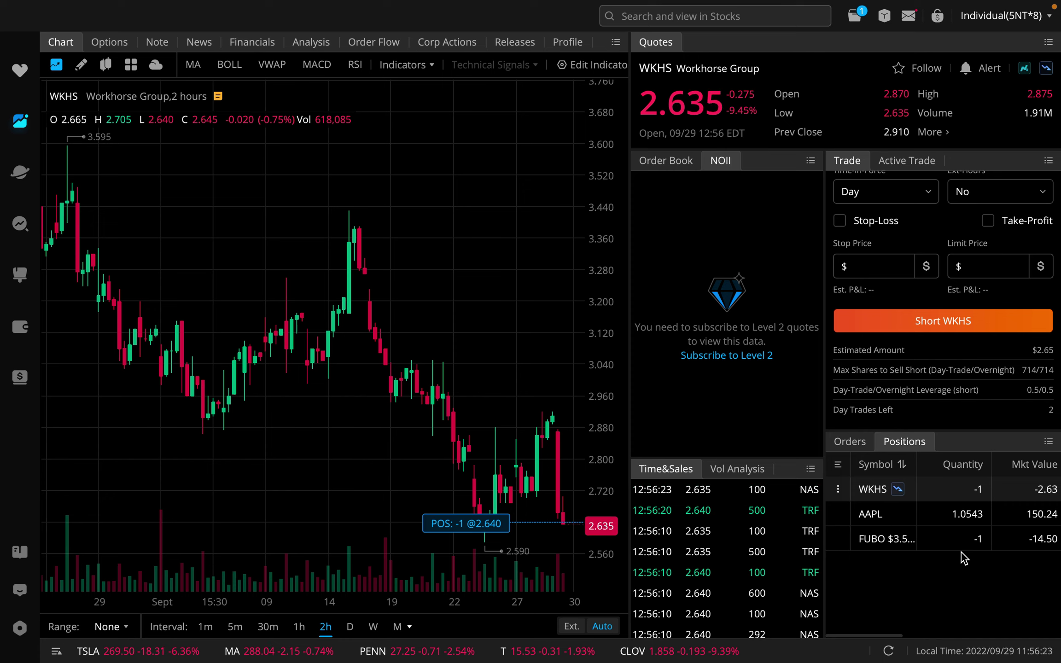
Switch the order side to Buy and submit the 1-share WKHS $2.65 limit buy to cover.
scroll(922, 368, up, 4)
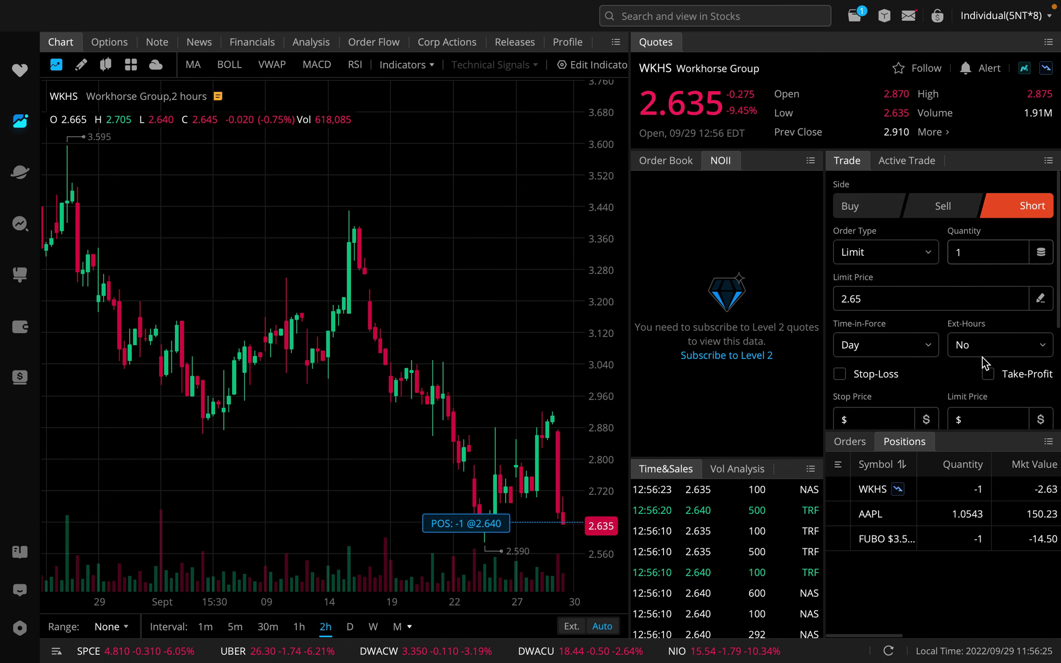
click(875, 220)
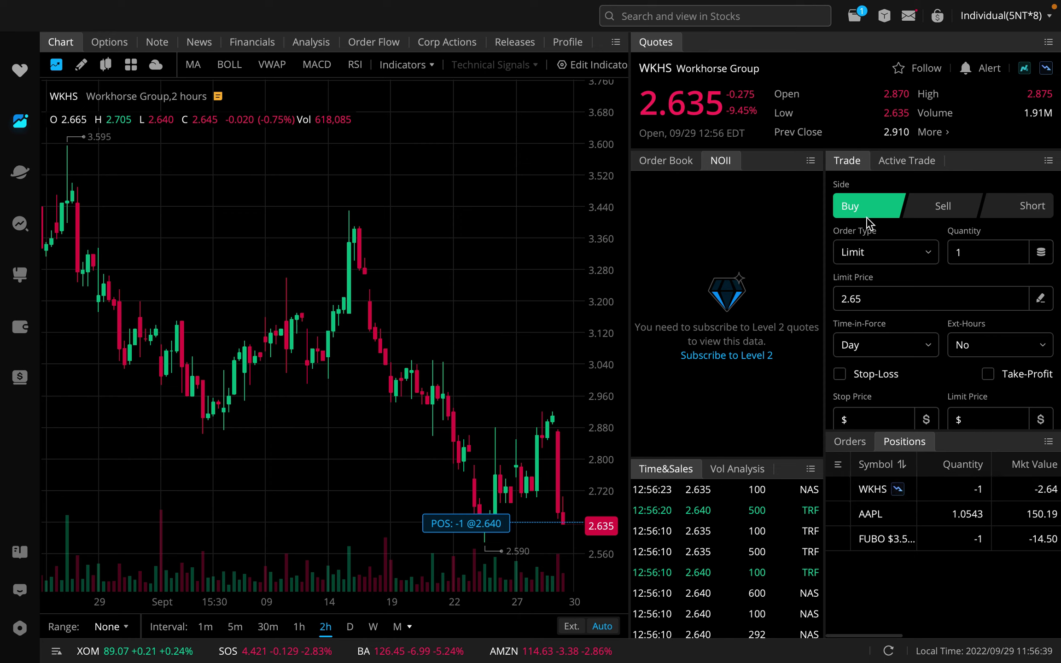
scroll(877, 317, down, 4)
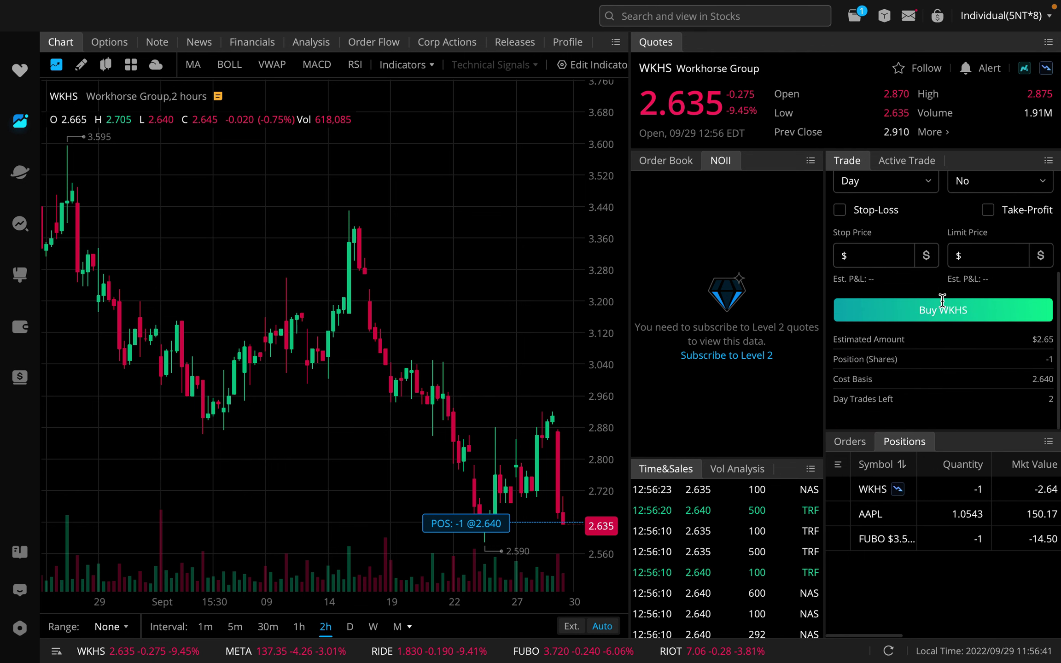
click(946, 312)
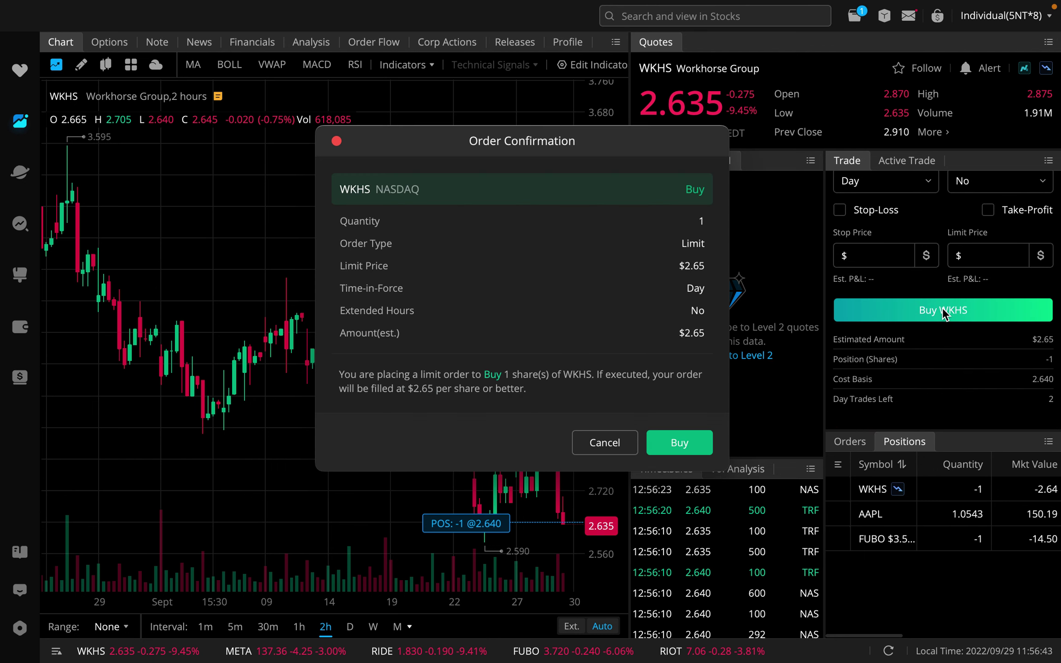
click(680, 442)
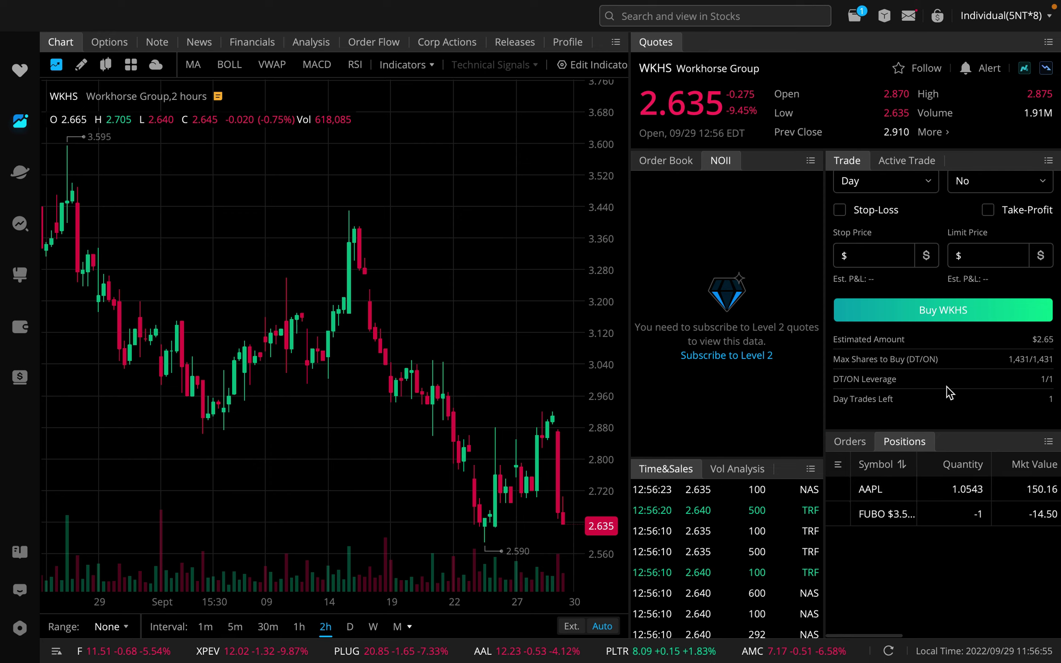
scroll(882, 390, up, 4)
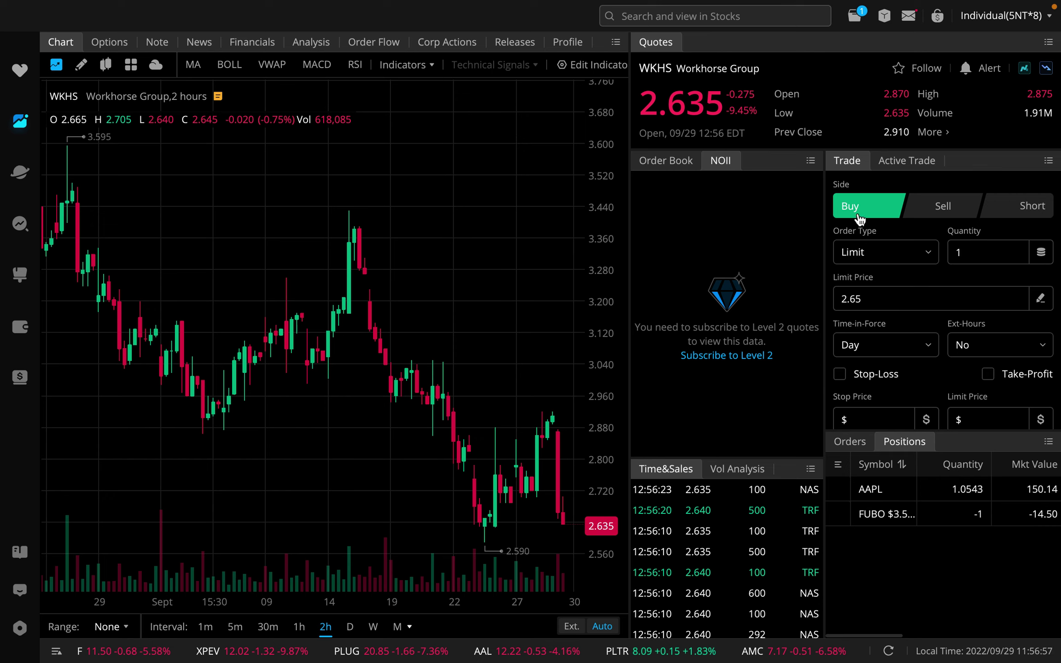